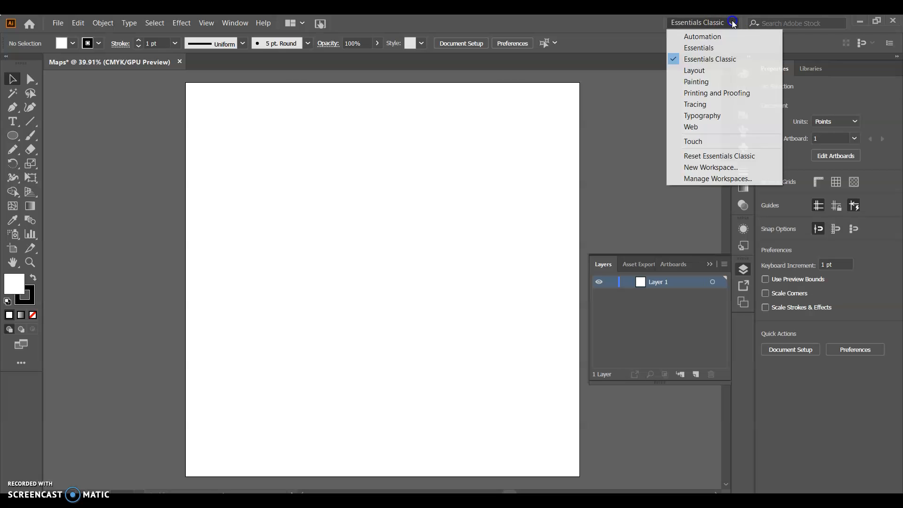
Step: Keep the Essentials Classic workspace active and collapse the floating Layers panel
{"action": "left_click", "coordinate": [717, 58]}
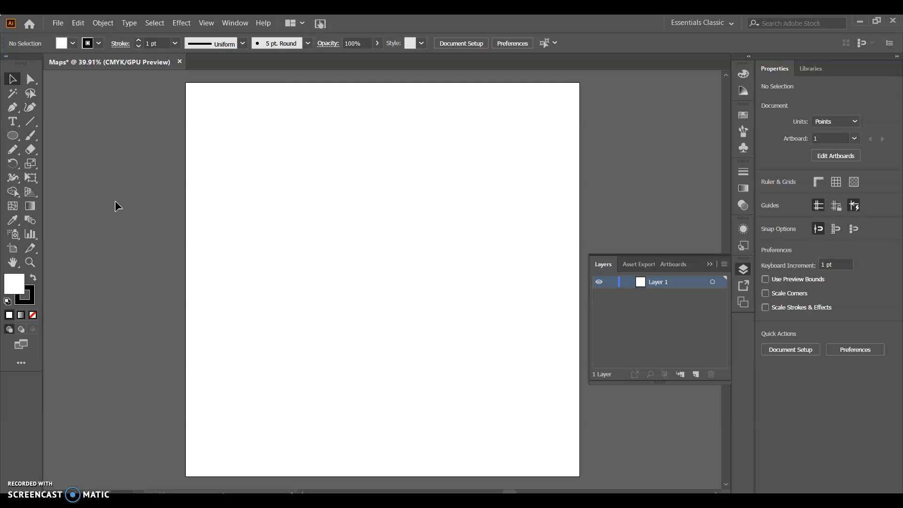
{"action": "left_click", "coordinate": [708, 263]}
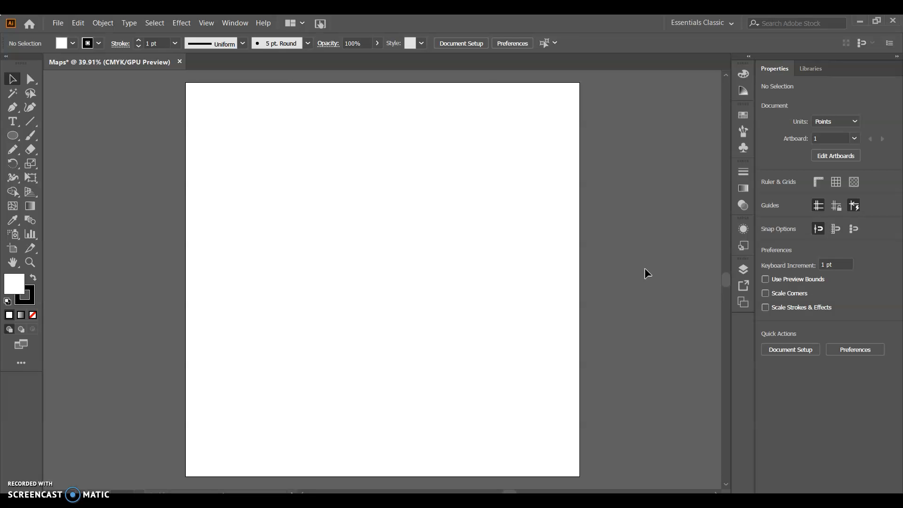
{"action": "left_click", "coordinate": [580, 311]}
Step: Switch to Snip & Sketch, copy the Seattle map screenshot, and paste it onto the artboard in Illustrator
{"action": "mouse_move", "coordinate": [391, 502]}
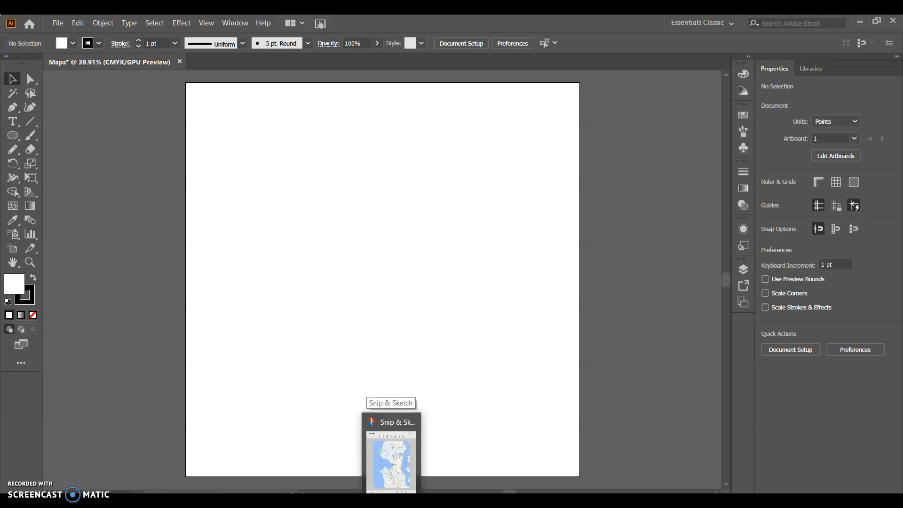
{"action": "left_click", "coordinate": [391, 458]}
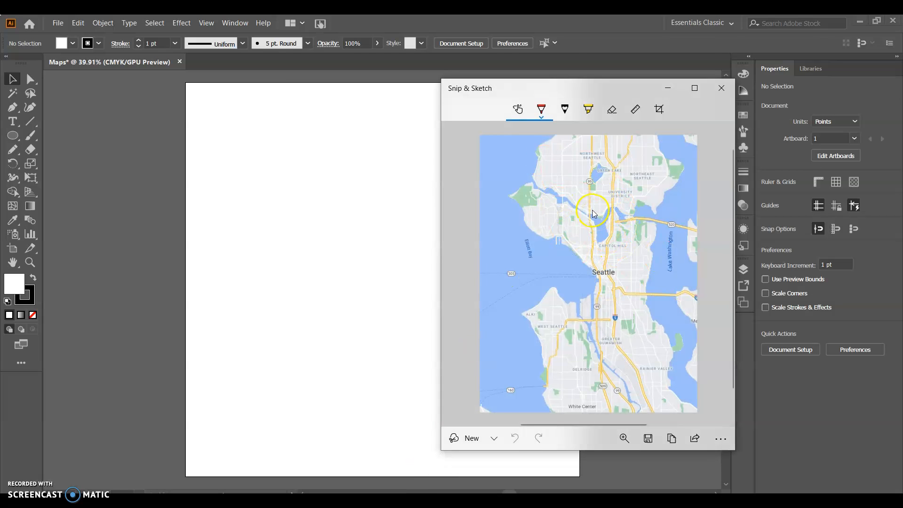
{"action": "left_click", "coordinate": [672, 441]}
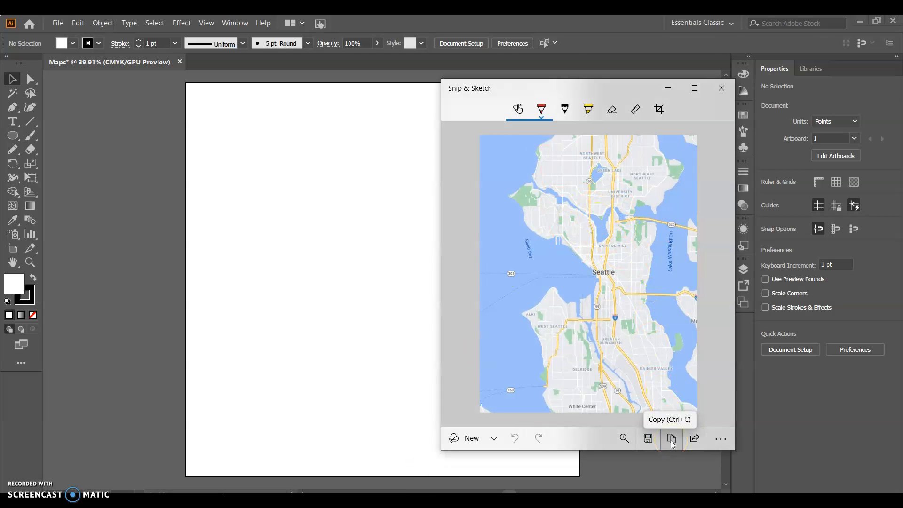
{"action": "left_click", "coordinate": [312, 287]}
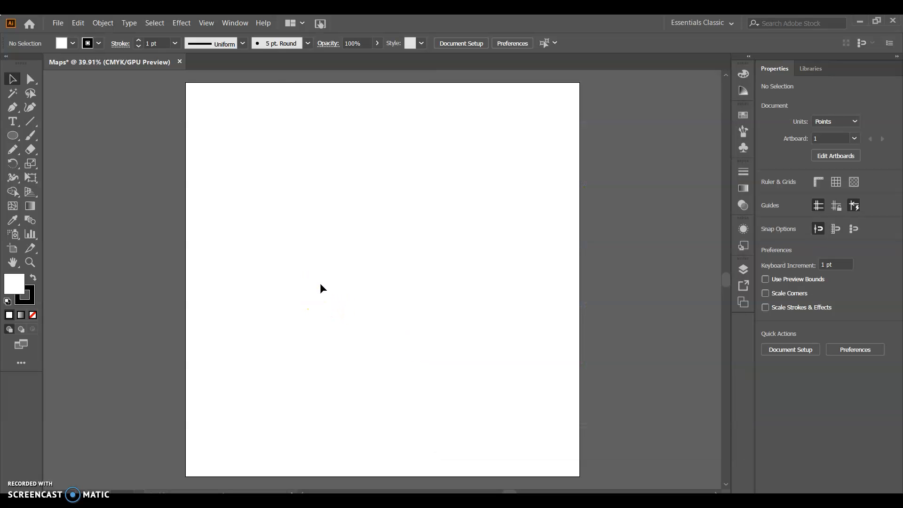
{"action": "key", "text": "ctrl+v"}
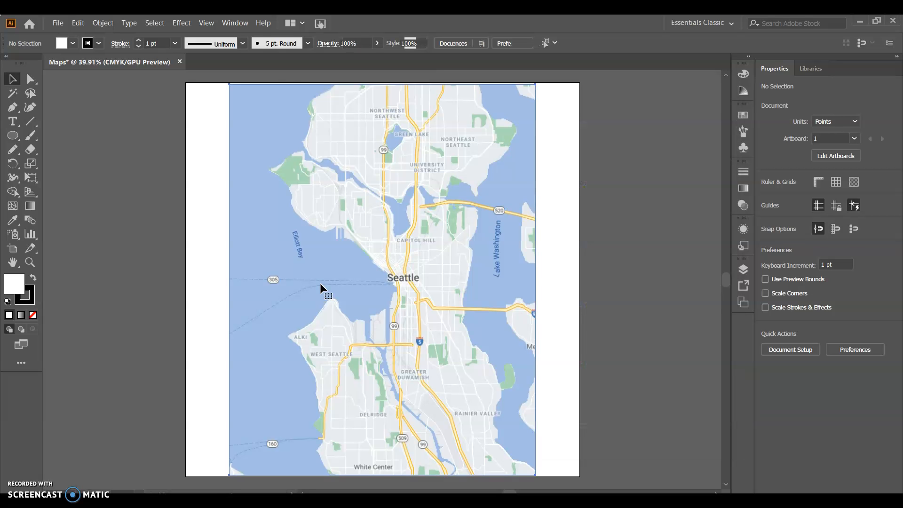
{"action": "left_click", "coordinate": [398, 235]}
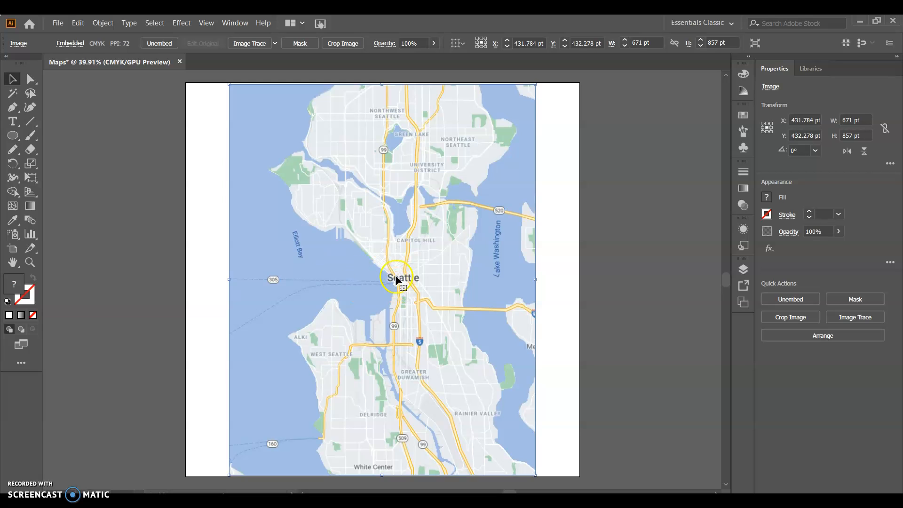
{"action": "left_click", "coordinate": [59, 26]}
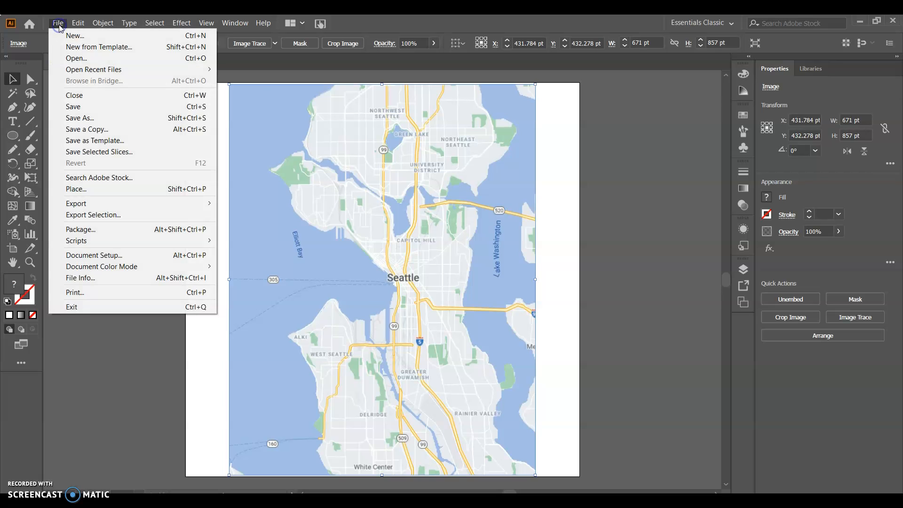
{"action": "mouse_move", "coordinate": [75, 22]}
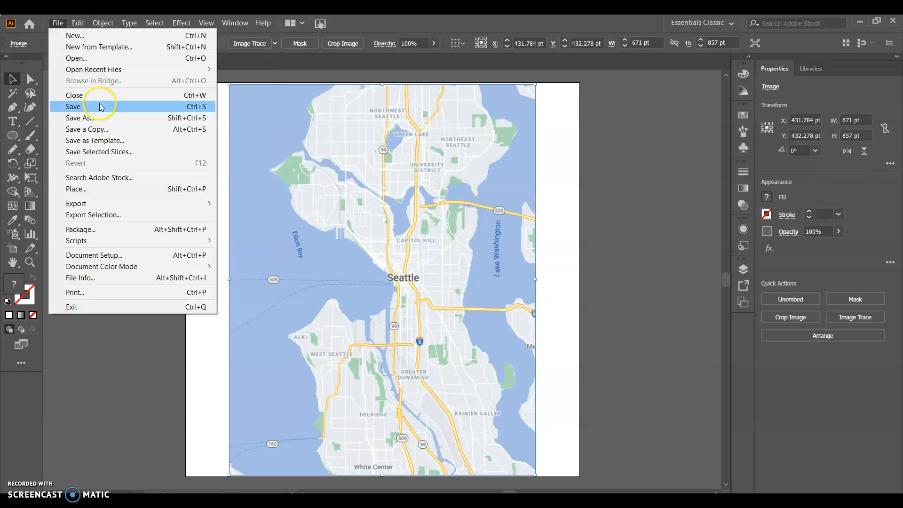
{"action": "left_click", "coordinate": [114, 187]}
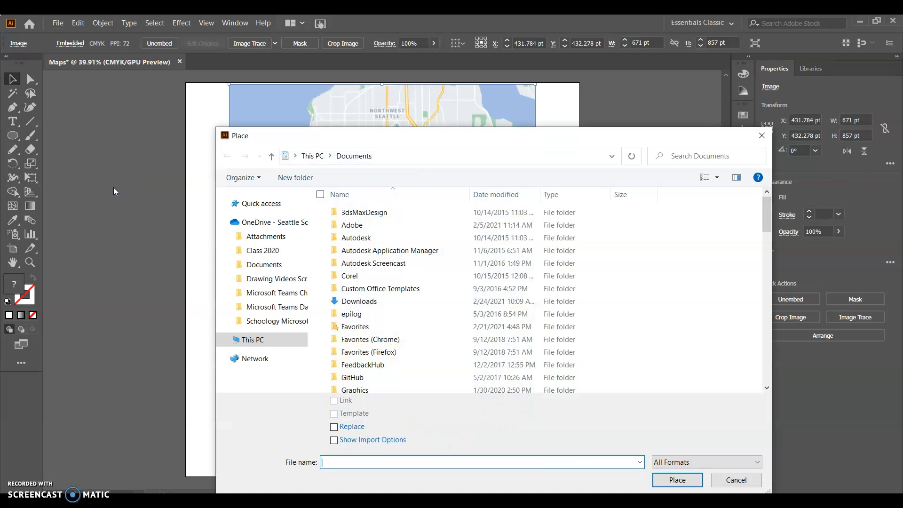
{"action": "left_click", "coordinate": [408, 332]}
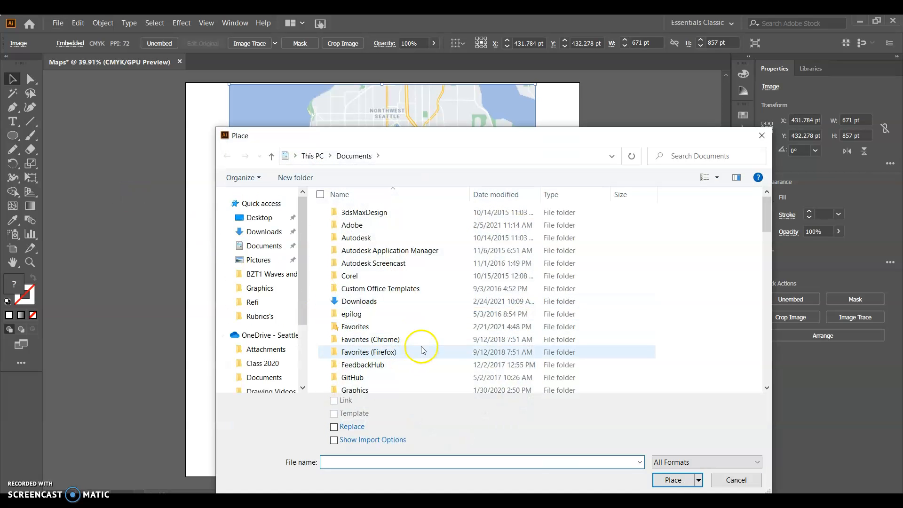
{"action": "scroll", "coordinate": [228, 301], "scroll_direction": "down", "scroll_amount": 5}
{"action": "scroll", "coordinate": [268, 240], "scroll_direction": "up", "scroll_amount": 4}
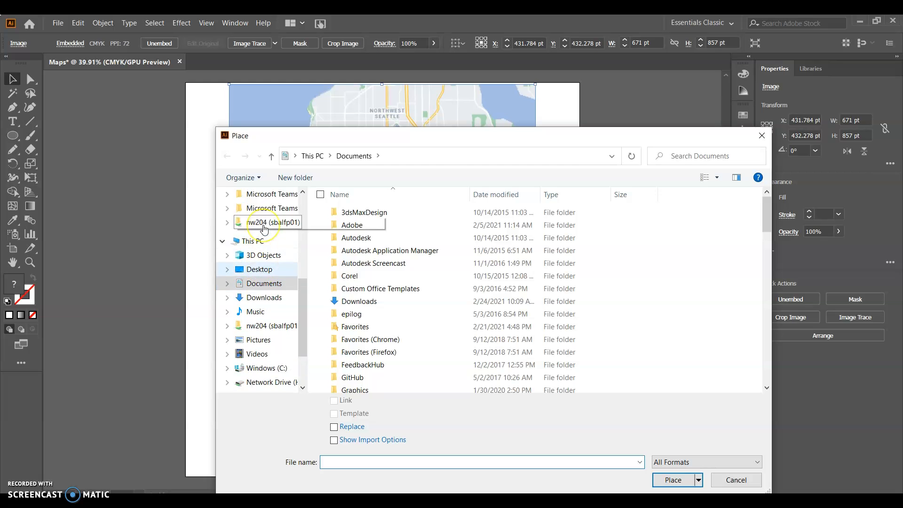
{"action": "scroll", "coordinate": [264, 229], "scroll_direction": "up", "scroll_amount": 2}
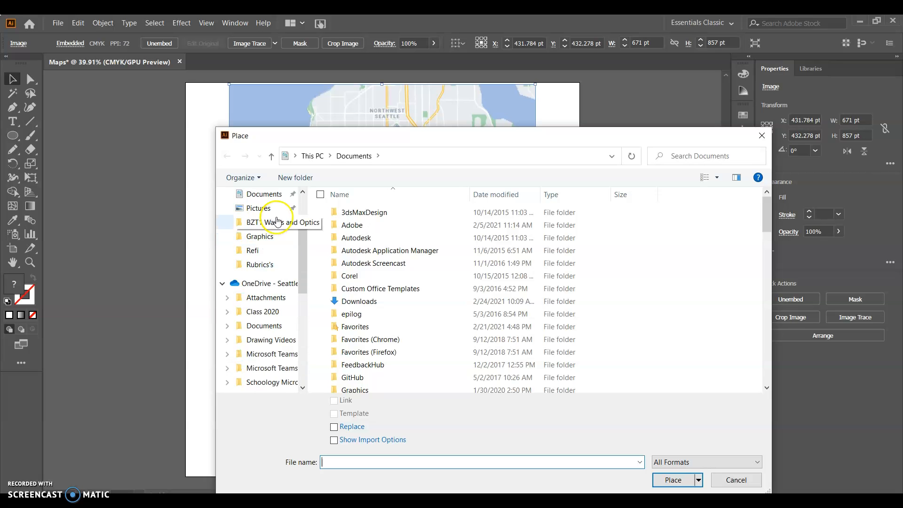
{"action": "left_click", "coordinate": [261, 236]}
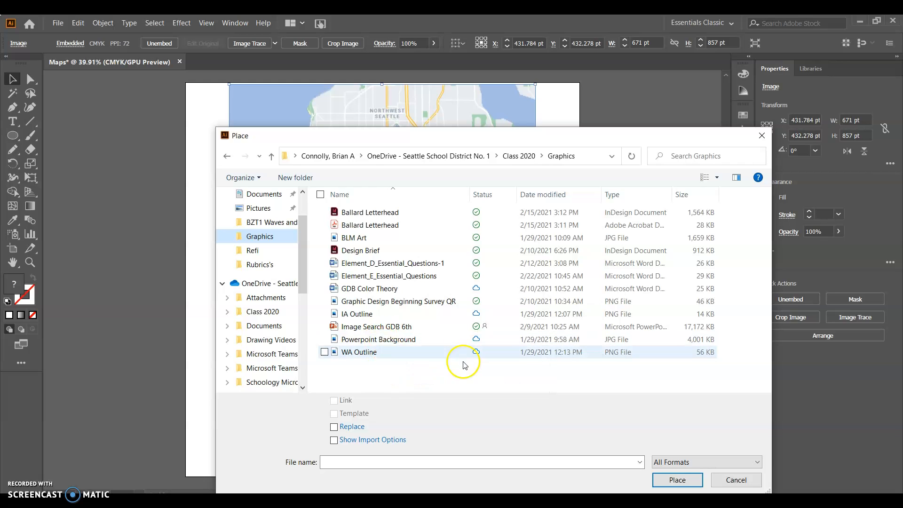
{"action": "left_click", "coordinate": [407, 352]}
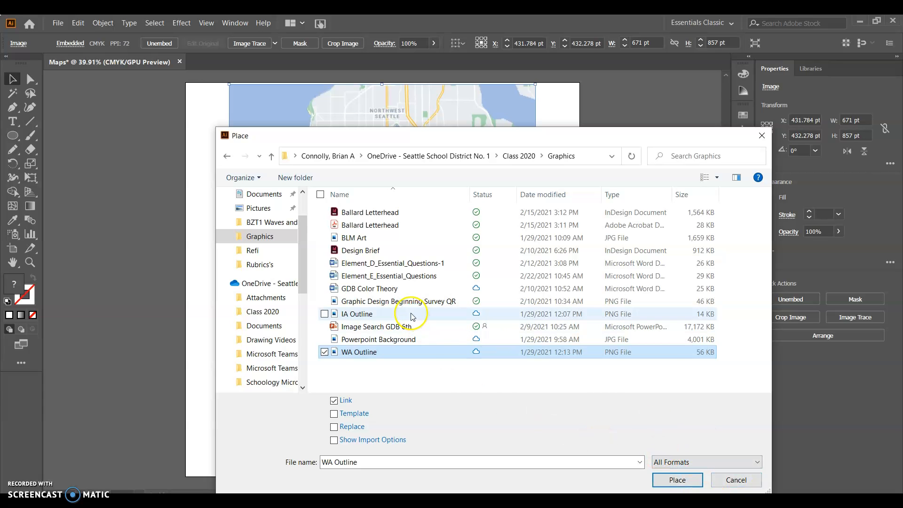
{"action": "left_click", "coordinate": [741, 482]}
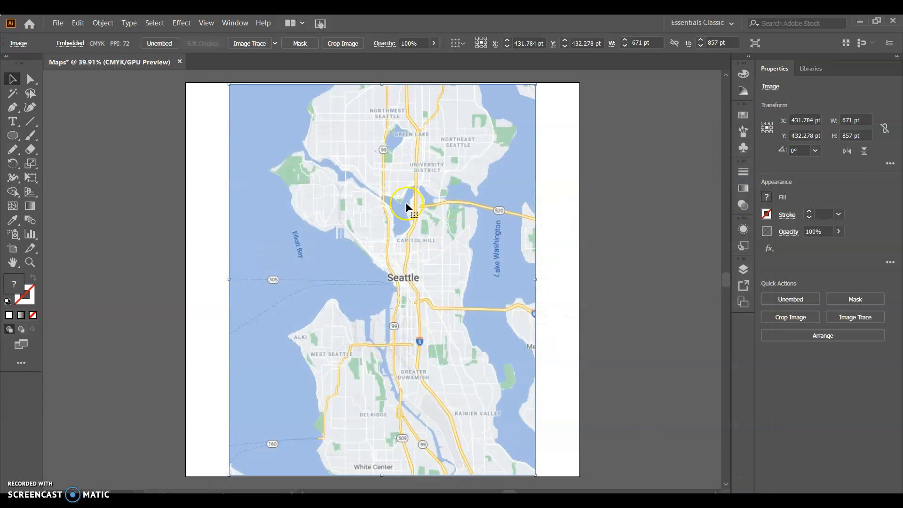
Step: Move the map image slightly up and left to the artboard's upper edge and scale it proportionally to about 673 by 860 pt
{"action": "left_click", "coordinate": [296, 131]}
{"action": "mouse_move", "coordinate": [428, 229]}
{"action": "left_mouse_down"}
{"action": "mouse_move", "coordinate": [353, 231]}
{"action": "mouse_move", "coordinate": [419, 246]}
{"action": "mouse_move", "coordinate": [425, 235]}
{"action": "left_mouse_up"}
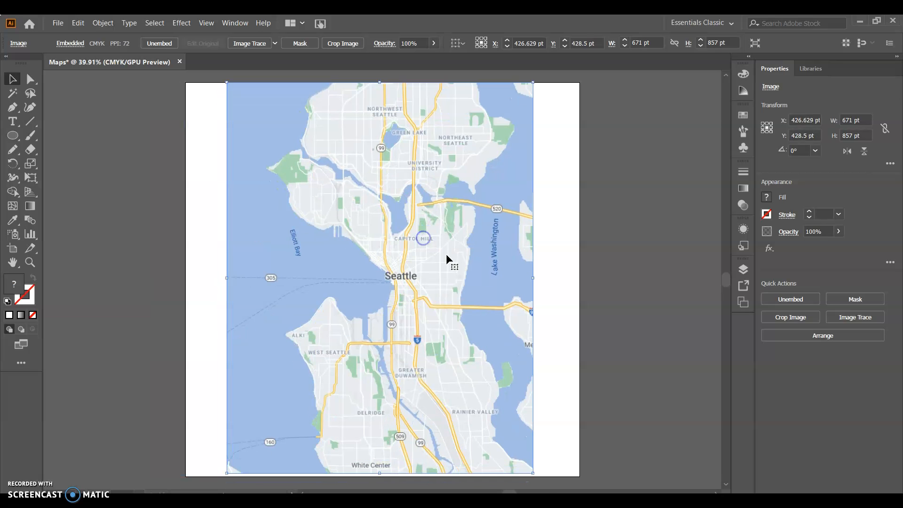
{"action": "left_click_drag", "start_coordinate": [533, 473], "coordinate": [381, 416]}
{"action": "key", "text": "ctrl+z"}
{"action": "left_click_drag", "start_coordinate": [533, 474], "coordinate": [451, 418]}
{"action": "left_click_drag", "start_coordinate": [450, 372], "coordinate": [534, 475]}
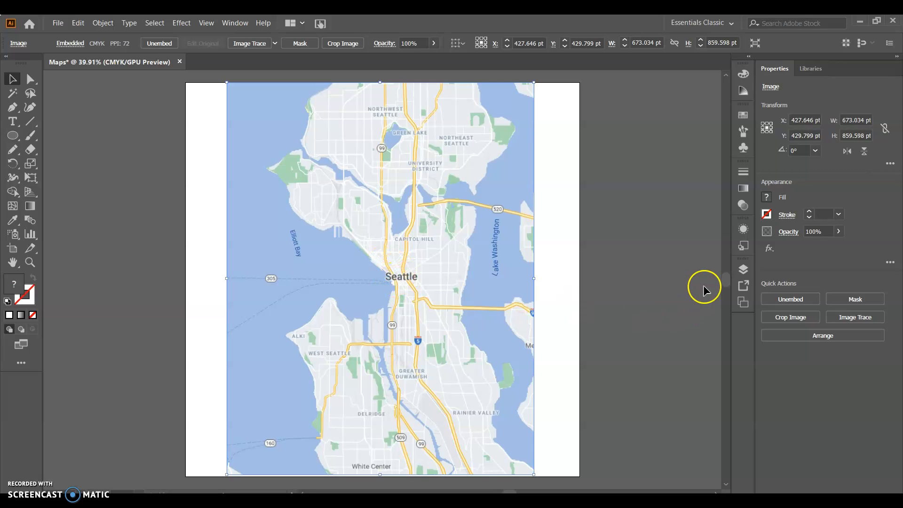
Step: Show Layer 1's contents in the Layers panel and draw a white circle about 169 pt in diameter, positioned over Elliott Bay
{"action": "left_click", "coordinate": [744, 269]}
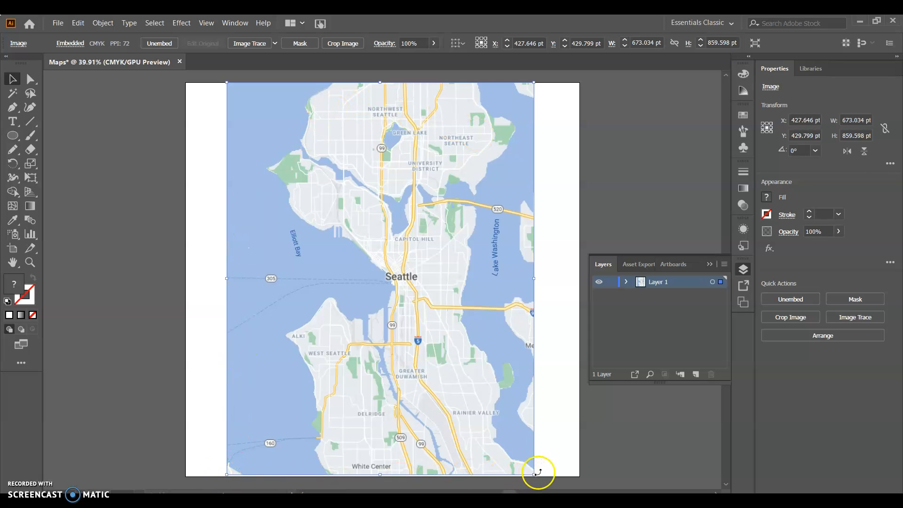
{"action": "left_click", "coordinate": [626, 282]}
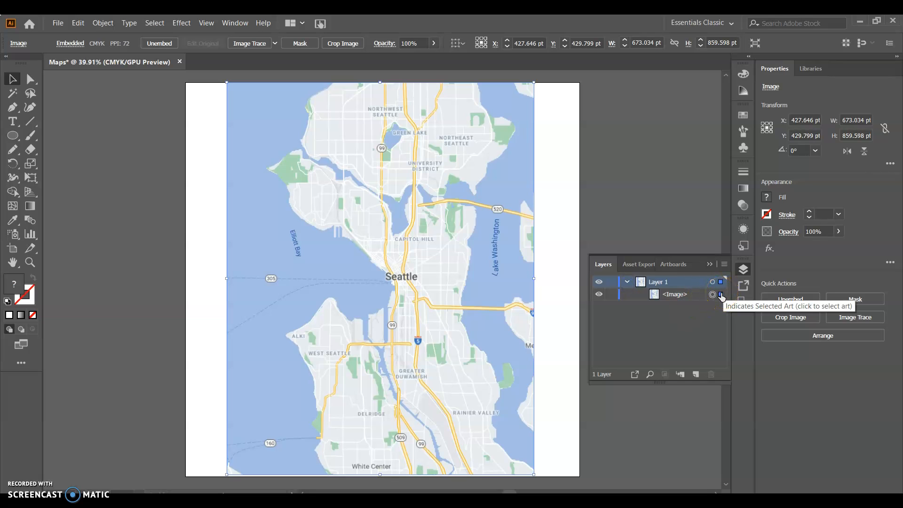
{"action": "left_click", "coordinate": [13, 135]}
{"action": "left_click_drag", "start_coordinate": [120, 195], "coordinate": [199, 273]}
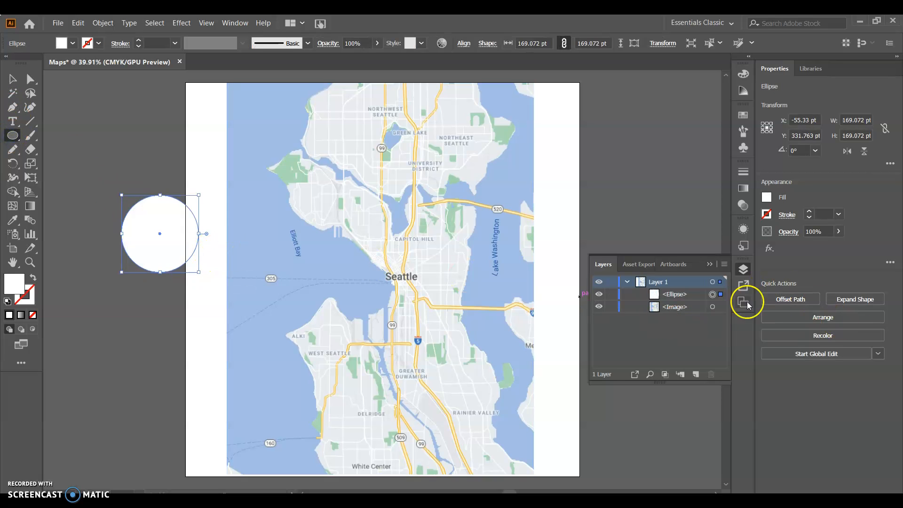
{"action": "left_click", "coordinate": [13, 79]}
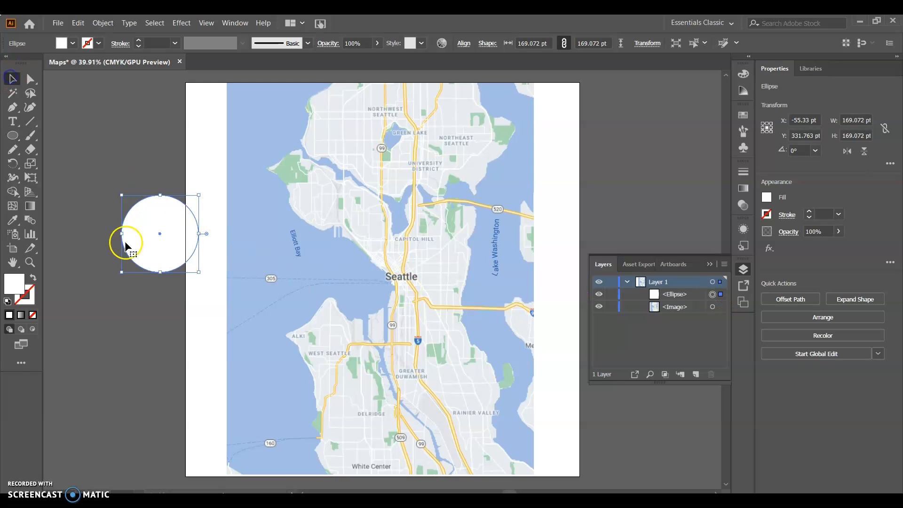
{"action": "left_click_drag", "start_coordinate": [151, 238], "coordinate": [280, 271]}
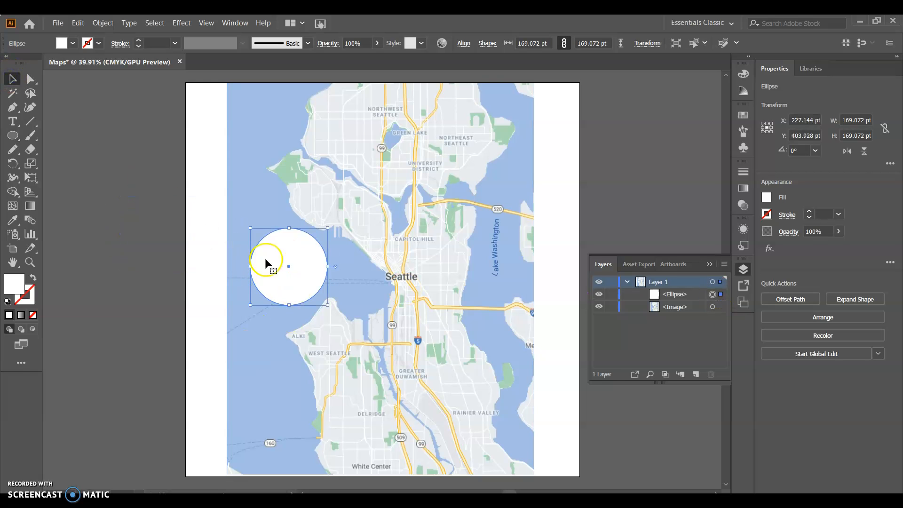
Step: Select the map image from the layer list, and hide and reshow the ellipse and the image in turn
{"action": "left_click", "coordinate": [719, 307]}
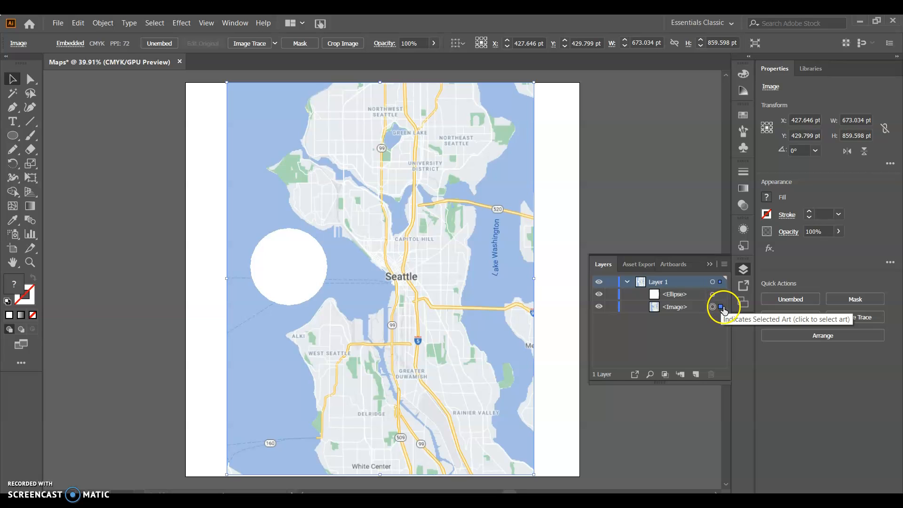
{"action": "left_click", "coordinate": [599, 295]}
{"action": "left_click", "coordinate": [598, 294]}
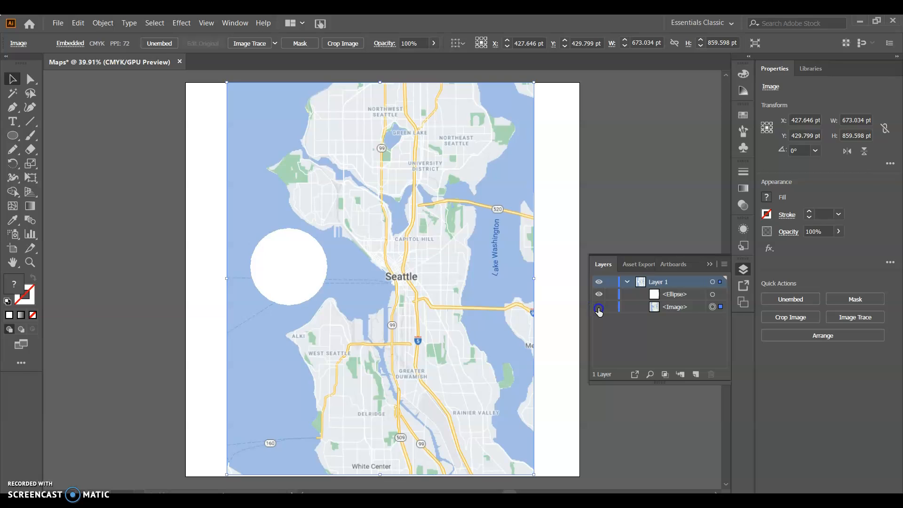
{"action": "left_click", "coordinate": [598, 308]}
{"action": "left_click", "coordinate": [598, 308]}
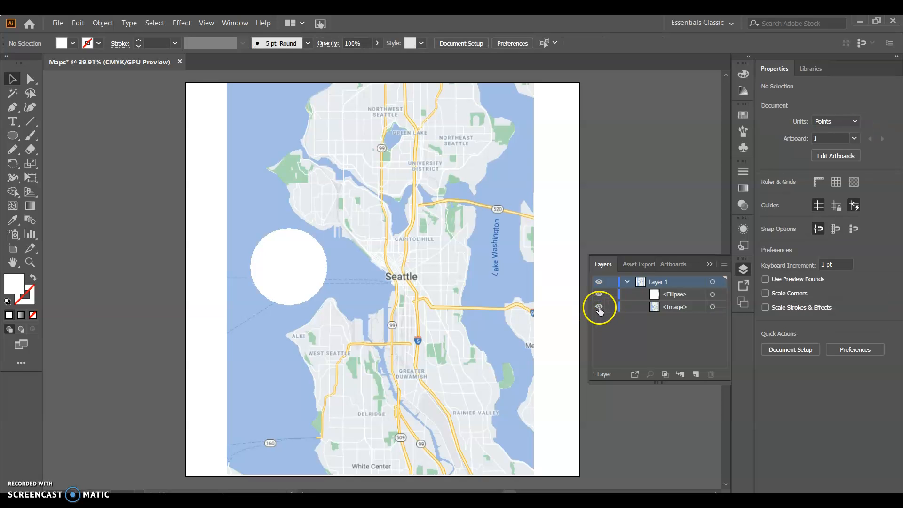
{"action": "left_click", "coordinate": [598, 308]}
{"action": "left_click", "coordinate": [599, 307]}
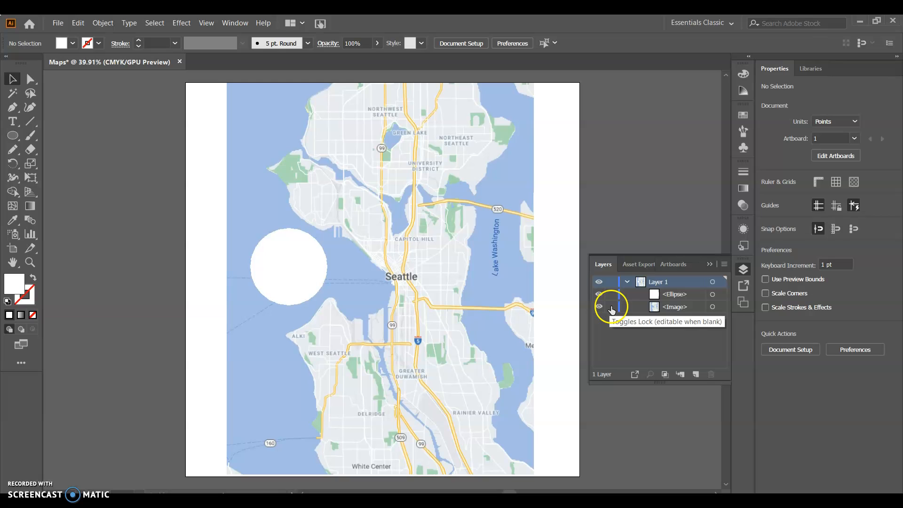
Step: Lock the map image within Layer 1 and try to move it on the artboard
{"action": "left_click", "coordinate": [611, 308]}
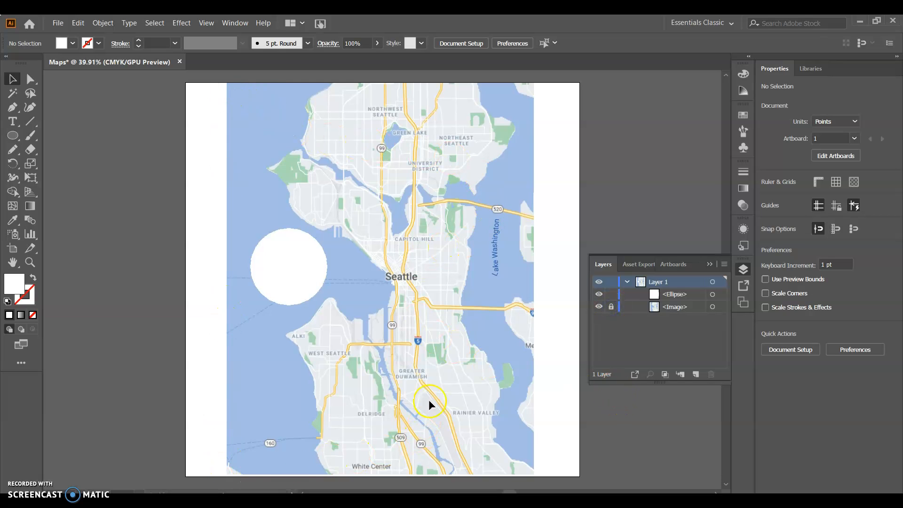
{"action": "left_click_drag", "start_coordinate": [396, 340], "coordinate": [425, 309]}
{"action": "mouse_move", "coordinate": [396, 242]}
{"action": "left_mouse_down"}
{"action": "mouse_move", "coordinate": [450, 251]}
{"action": "mouse_move", "coordinate": [360, 197]}
{"action": "left_mouse_up"}
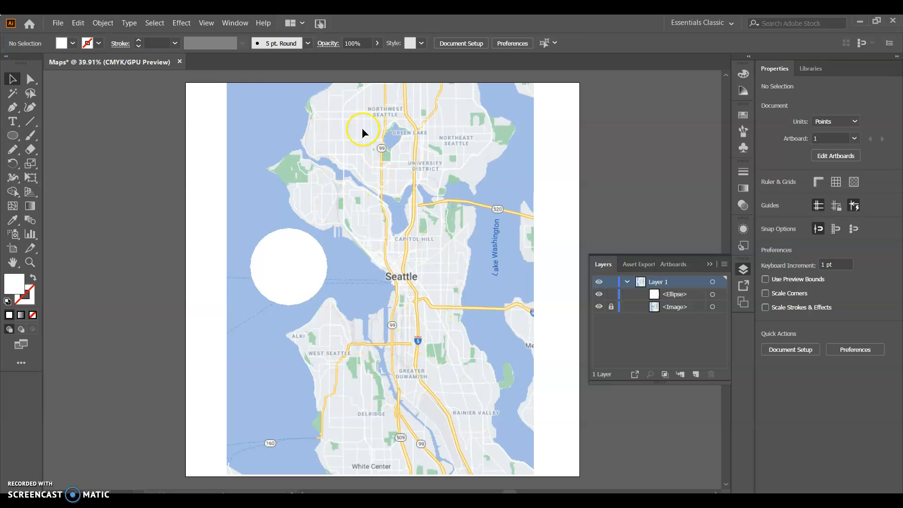
Step: Create a new layer above Layer 1 and transfer the white circle into it, repositioning the circle northwest of Capitol Hill on the map
{"action": "left_click", "coordinate": [696, 375]}
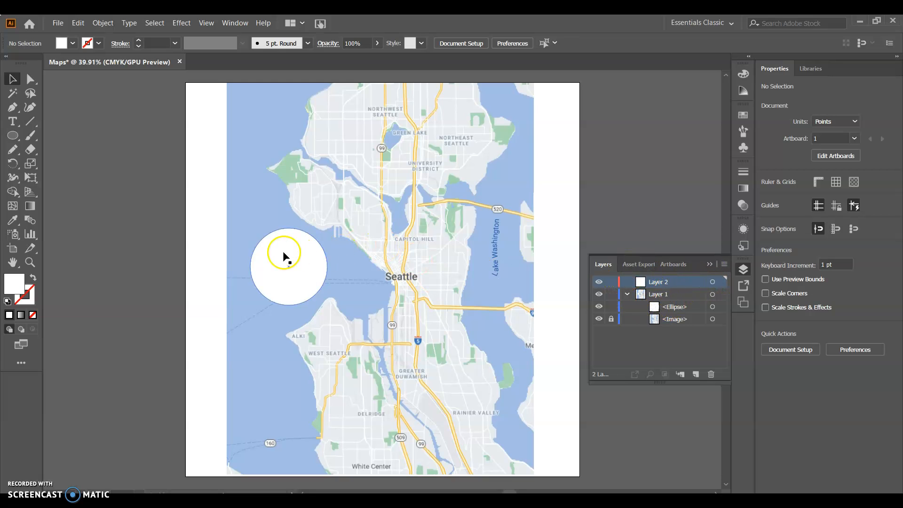
{"action": "left_click_drag", "start_coordinate": [284, 252], "coordinate": [348, 193]}
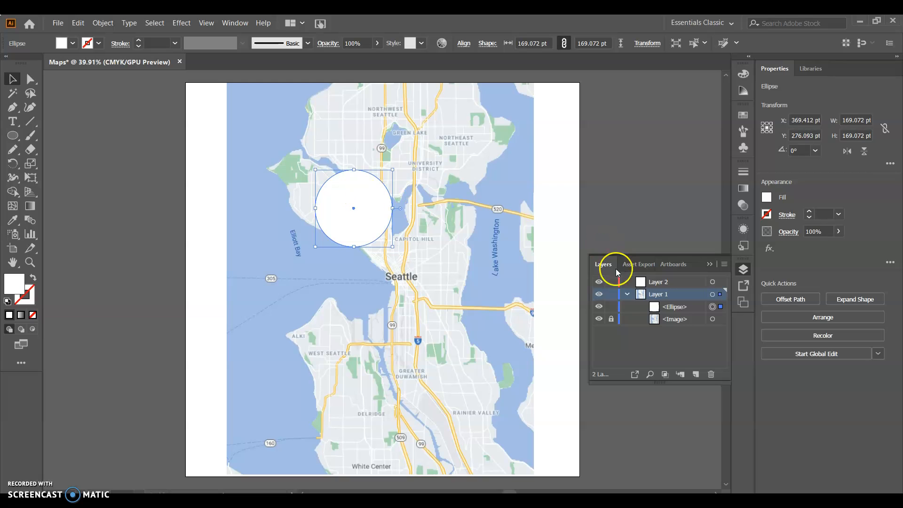
{"action": "left_click_drag", "start_coordinate": [665, 309], "coordinate": [673, 283]}
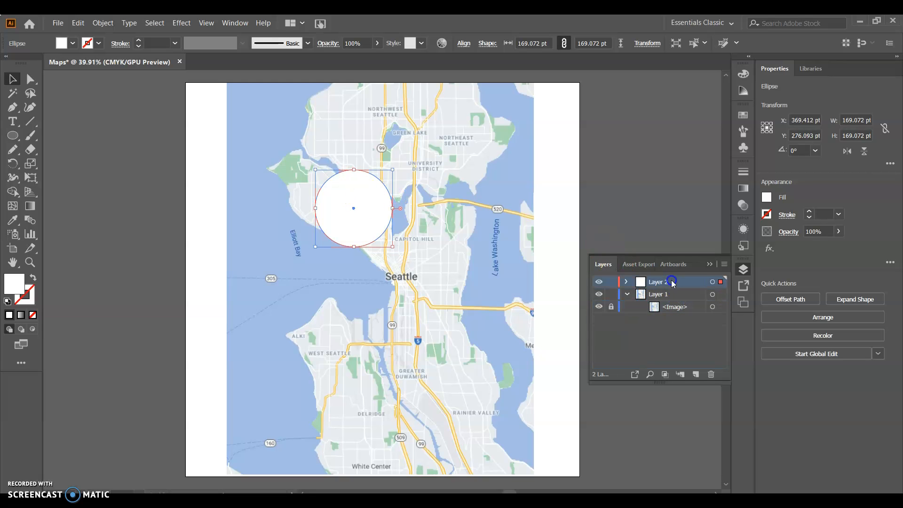
Step: Expand Layer 2 to list its ellipse and collapse the contents of Layer 1
{"action": "left_click", "coordinate": [625, 282]}
{"action": "left_click", "coordinate": [625, 283]}
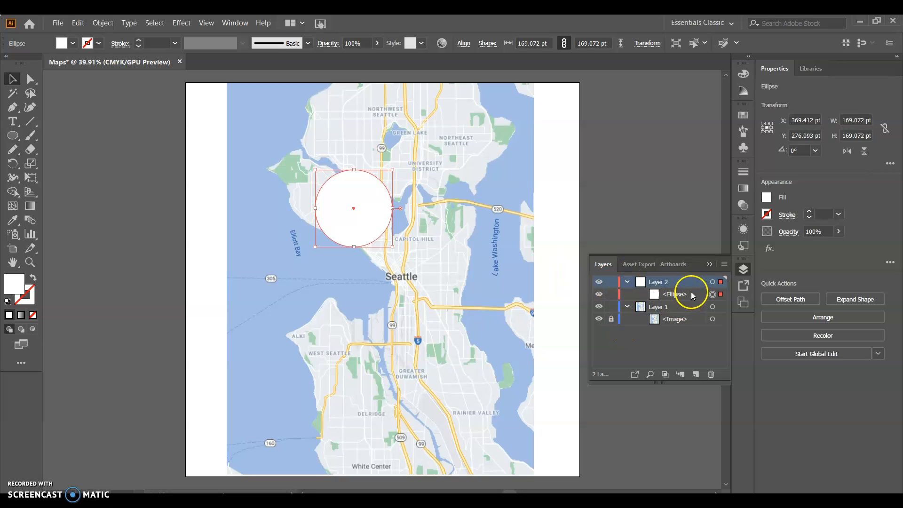
{"action": "left_click", "coordinate": [626, 281]}
{"action": "left_click", "coordinate": [626, 282]}
{"action": "left_click", "coordinate": [627, 307]}
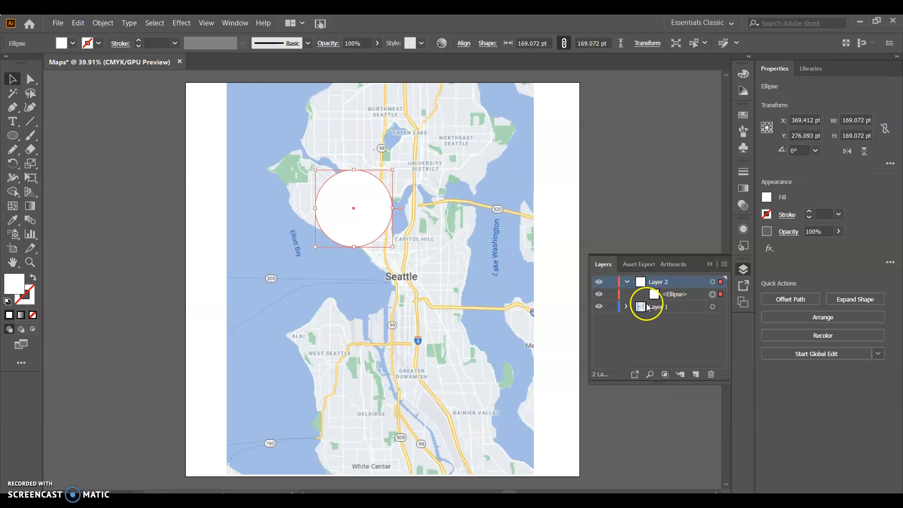
Step: Lock the whole of Layer 1, expand it to check its image, and collapse it again
{"action": "left_click", "coordinate": [611, 307]}
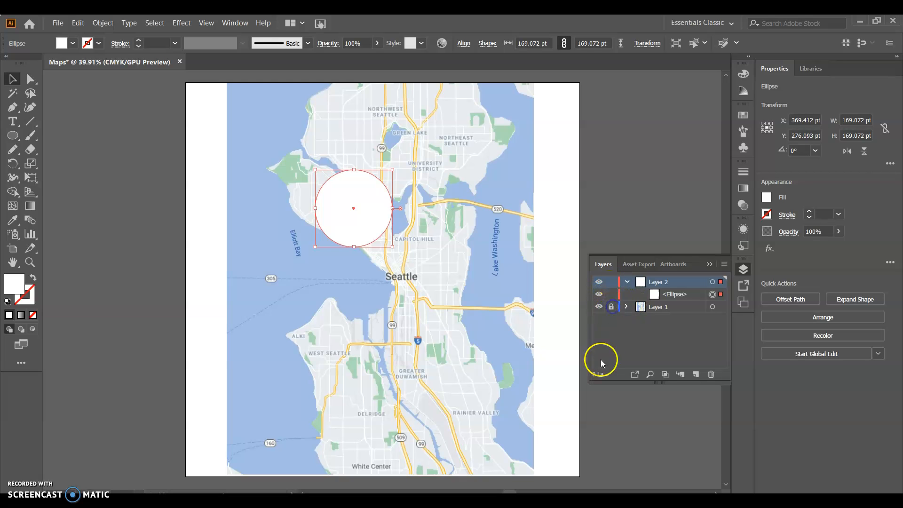
{"action": "left_click", "coordinate": [626, 307]}
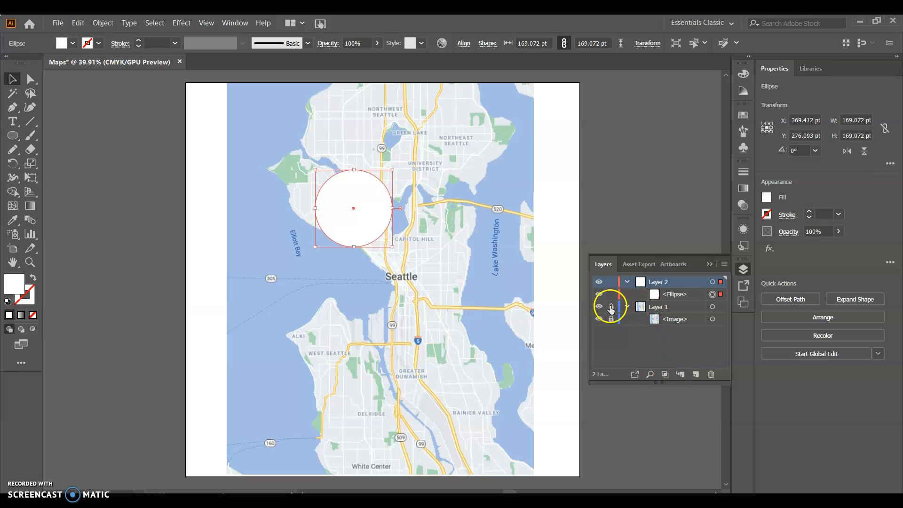
{"action": "left_click", "coordinate": [626, 307]}
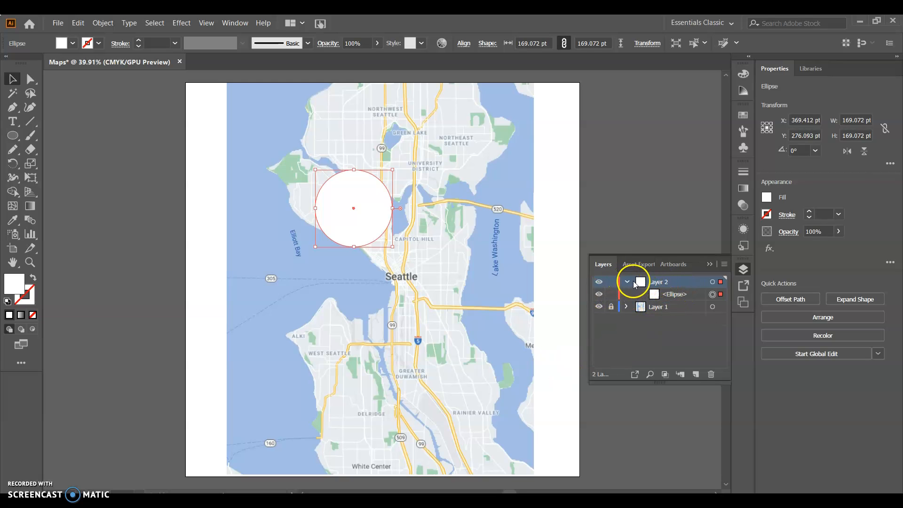
Step: Move the white circle into northwest Seattle, west of Green Lake, and shrink it to about 31 pt across
{"action": "left_click_drag", "start_coordinate": [382, 196], "coordinate": [417, 227]}
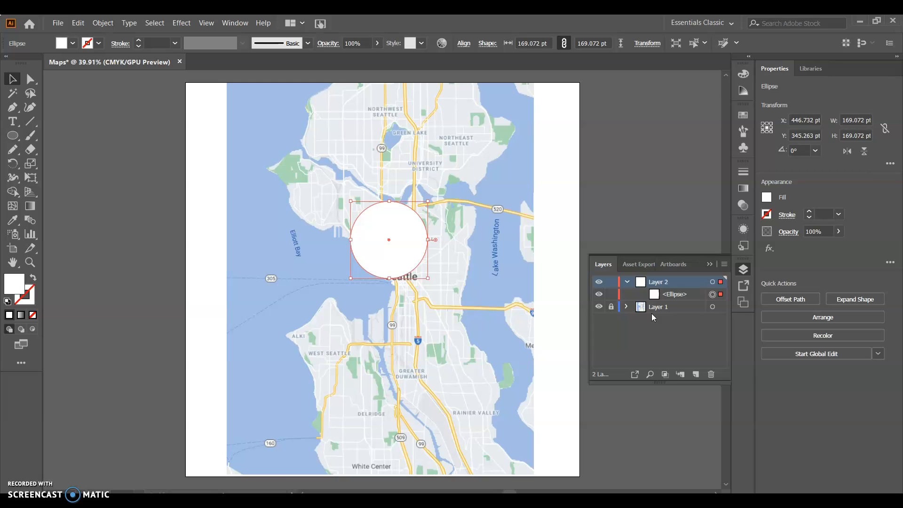
{"action": "left_click_drag", "start_coordinate": [410, 238], "coordinate": [380, 139]}
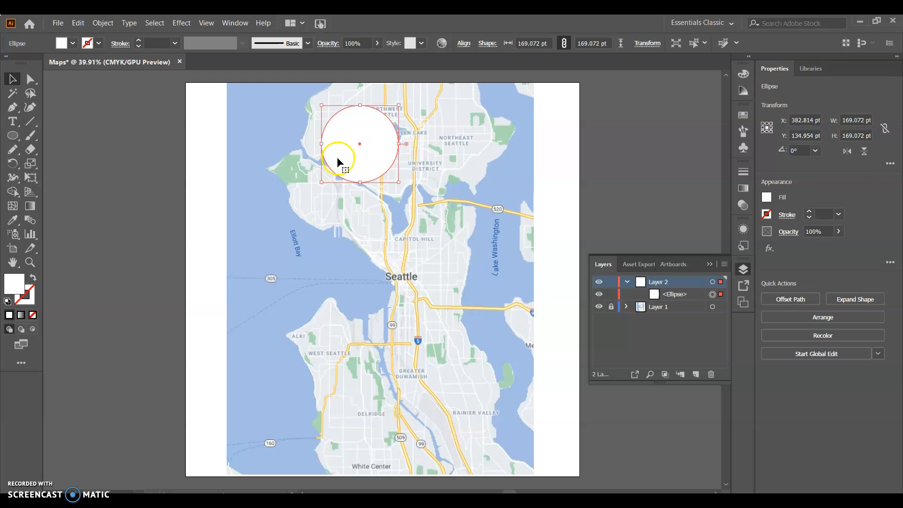
{"action": "left_click_drag", "start_coordinate": [399, 181], "coordinate": [347, 140]}
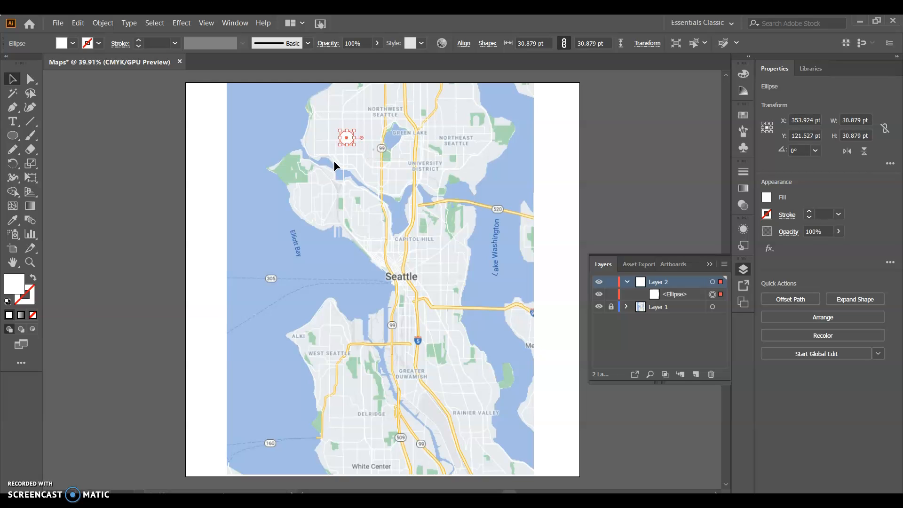
Step: Examine the small circle at high magnification and survey the surrounding map from Northwest Seattle down to Elliott Bay
{"action": "key", "text": "ctrl+equal"}
{"action": "key", "text": "ctrl+equal"}
{"action": "key", "text": "ctrl+equal"}
{"action": "key", "text": "ctrl+equal"}
{"action": "key", "text": "ctrl+equal"}
{"action": "key", "text": "ctrl+equal"}
{"action": "key", "text": "ctrl+equal"}
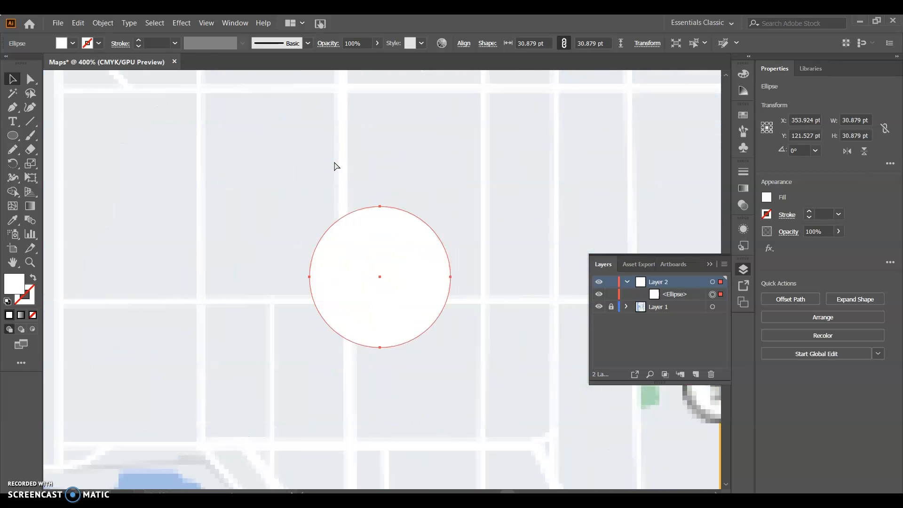
{"action": "key", "text": "ctrl+minus"}
{"action": "key", "text": "ctrl+minus"}
{"action": "key", "text": "ctrl+minus"}
{"action": "key", "text": "ctrl+minus"}
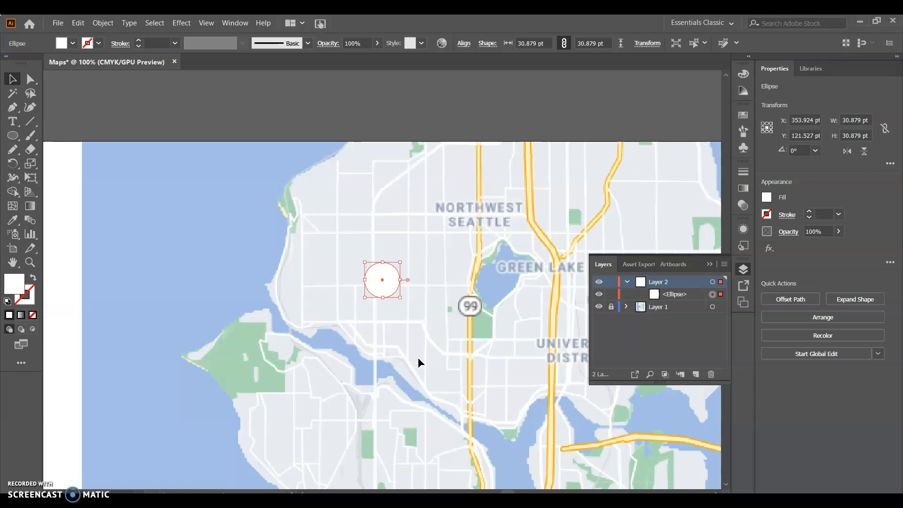
{"action": "key", "text": "space"}
{"action": "left_click_drag", "start_coordinate": [418, 359], "coordinate": [510, 185]}
{"action": "scroll", "coordinate": [402, 259], "scroll_direction": "down", "scroll_amount": 3}
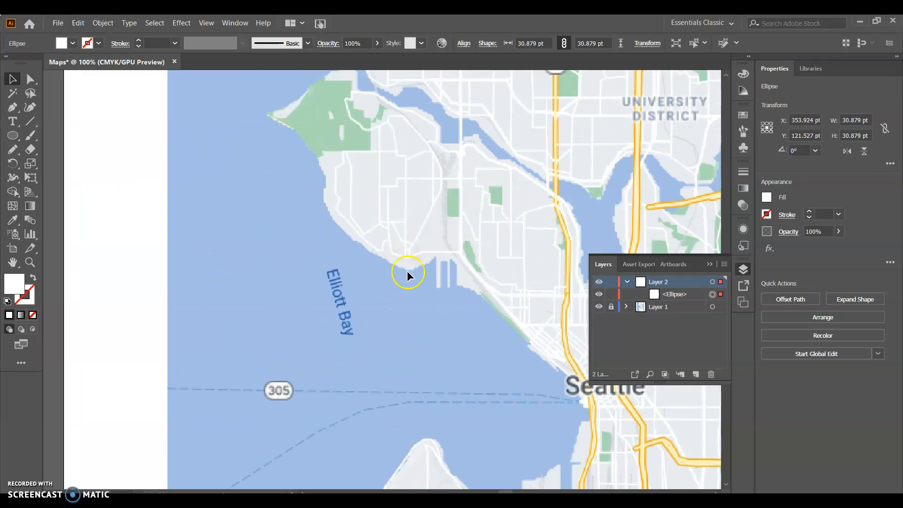
{"action": "scroll", "coordinate": [414, 275], "scroll_direction": "up", "scroll_amount": 6}
{"action": "scroll", "coordinate": [421, 277], "scroll_direction": "down", "scroll_amount": 3}
{"action": "scroll", "coordinate": [421, 277], "scroll_direction": "up", "scroll_amount": 2}
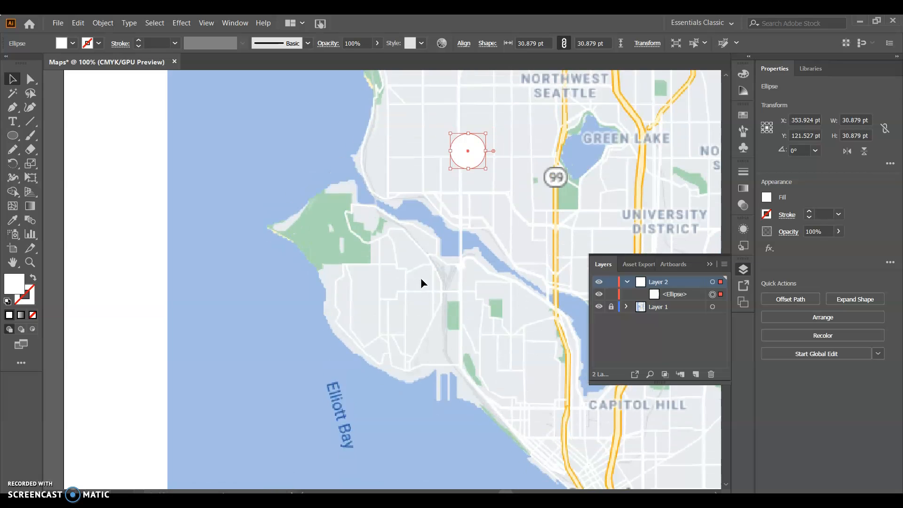
{"action": "scroll", "coordinate": [421, 278], "scroll_direction": "right", "scroll_amount": 3}
{"action": "scroll", "coordinate": [421, 278], "scroll_direction": "left", "scroll_amount": 1}
{"action": "scroll", "coordinate": [421, 279], "scroll_direction": "right", "scroll_amount": 2}
{"action": "scroll", "coordinate": [421, 282], "scroll_direction": "left", "scroll_amount": 4}
{"action": "scroll", "coordinate": [421, 282], "scroll_direction": "right", "scroll_amount": 2}
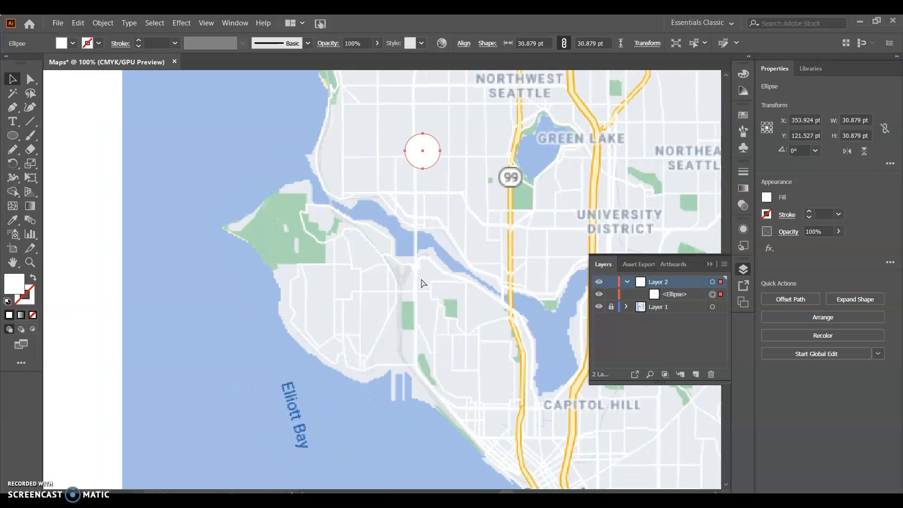
{"action": "scroll", "coordinate": [421, 282], "scroll_direction": "left", "scroll_amount": 1}
{"action": "left_click_drag", "start_coordinate": [448, 177], "coordinate": [414, 212]}
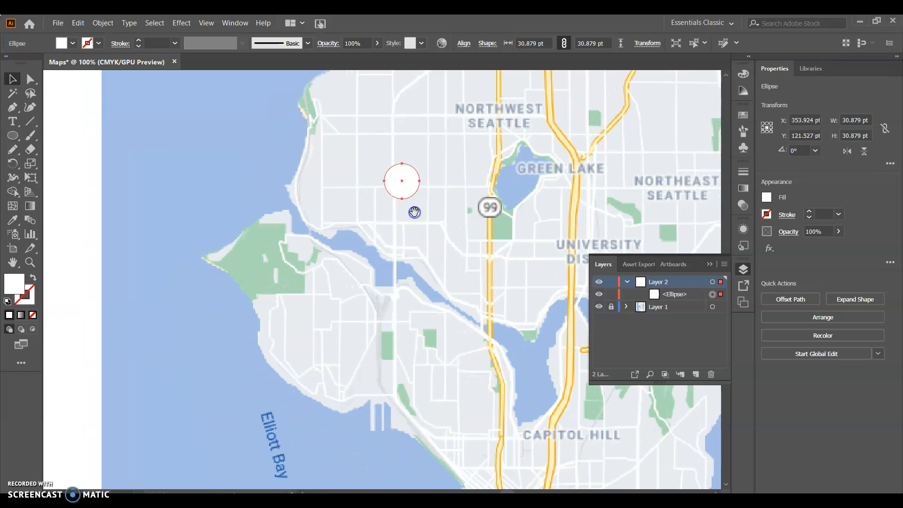
Step: Move the circle west onto the neighbouring street crossing, at about X 319 pt, Y 128 pt, and deselect it
{"action": "key", "text": "ctrl+plus"}
{"action": "key", "text": "ctrl+plus"}
{"action": "key", "text": "ctrl+plus"}
{"action": "key", "text": "ctrl+plus"}
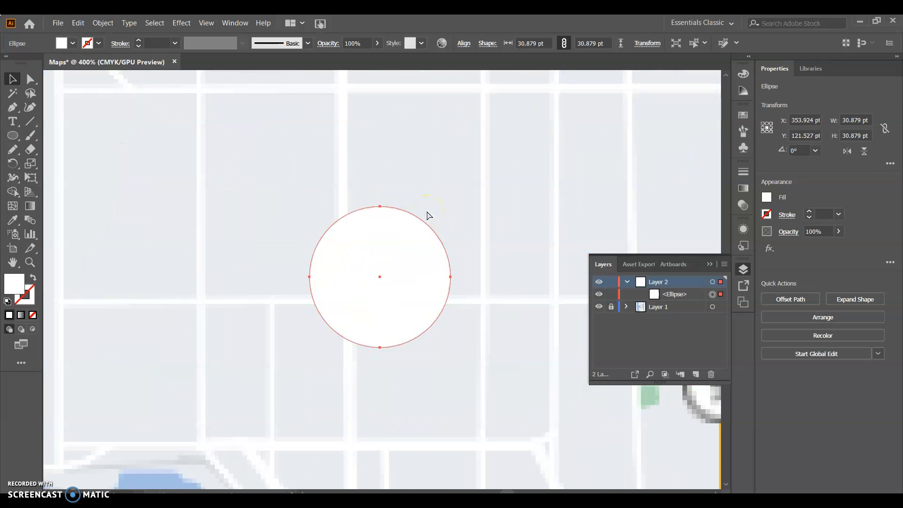
{"action": "left_click_drag", "start_coordinate": [409, 263], "coordinate": [249, 292]}
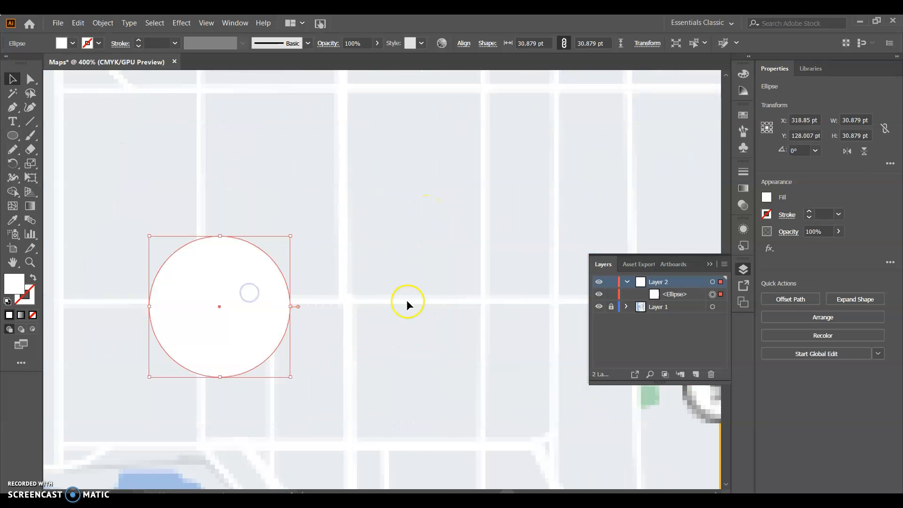
{"action": "left_click_drag", "start_coordinate": [393, 214], "coordinate": [393, 214]}
Step: Move the circle onto the wider north-south street, trying a spot farther north before placing it at about X 349 pt, Y 124 pt
{"action": "scroll", "coordinate": [398, 241], "scroll_direction": "down", "scroll_amount": 8}
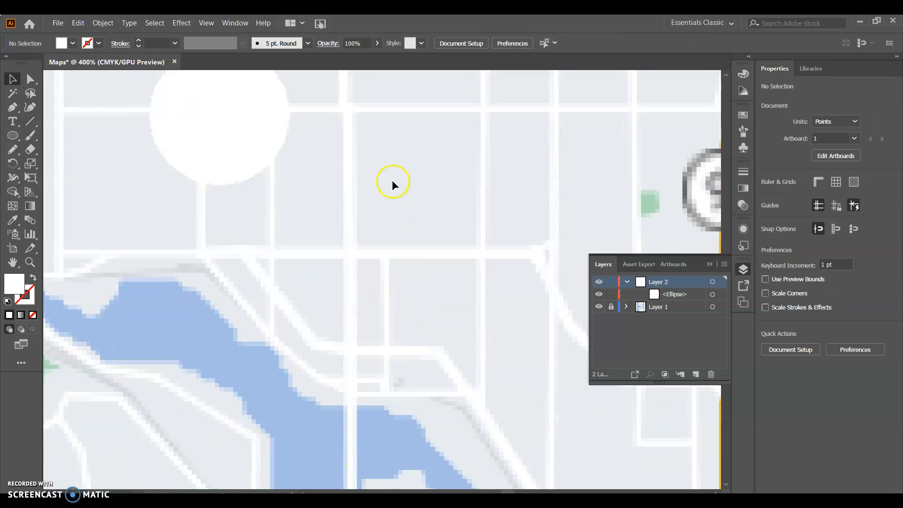
{"action": "scroll", "coordinate": [388, 260], "scroll_direction": "up", "scroll_amount": 6}
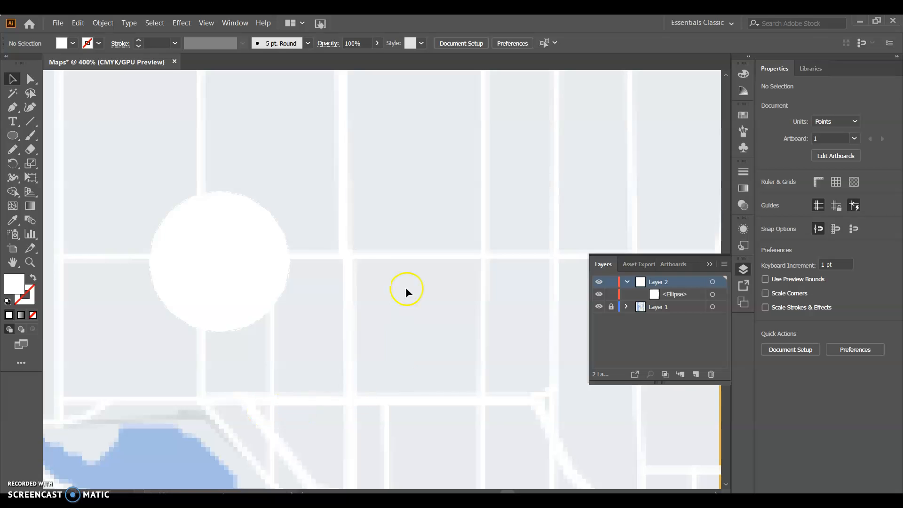
{"action": "scroll", "coordinate": [371, 251], "scroll_direction": "up", "scroll_amount": 7}
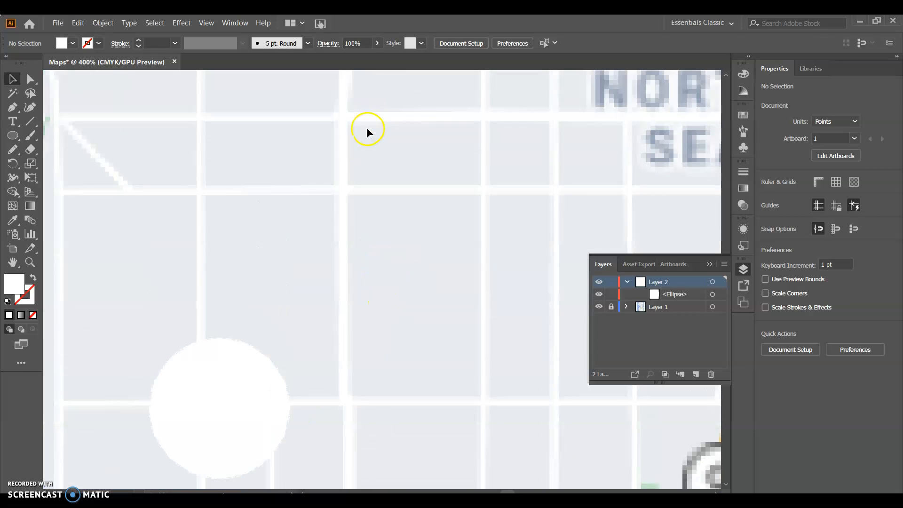
{"action": "scroll", "coordinate": [366, 127], "scroll_direction": "down", "scroll_amount": 2}
{"action": "left_click_drag", "start_coordinate": [212, 379], "coordinate": [354, 147]}
{"action": "scroll", "coordinate": [346, 281], "scroll_direction": "down", "scroll_amount": 4}
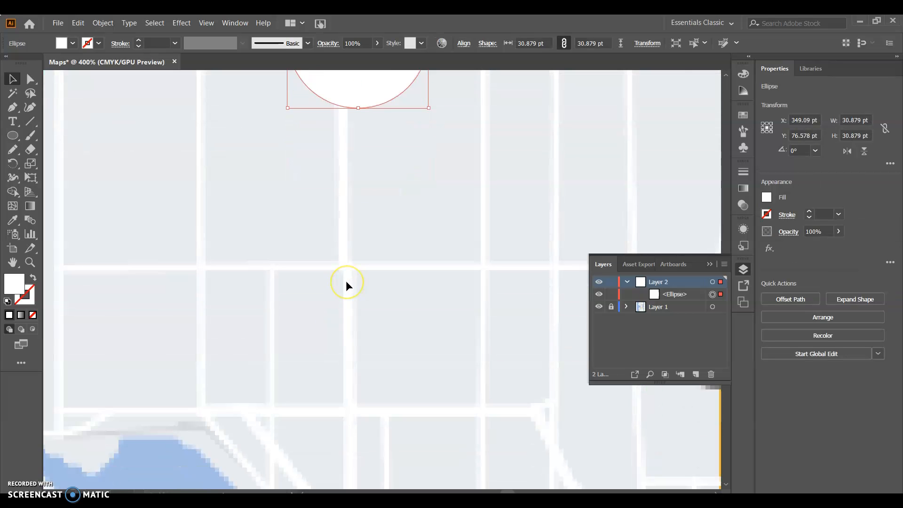
{"action": "key", "text": "ctrl+minus"}
{"action": "key", "text": "ctrl+minus"}
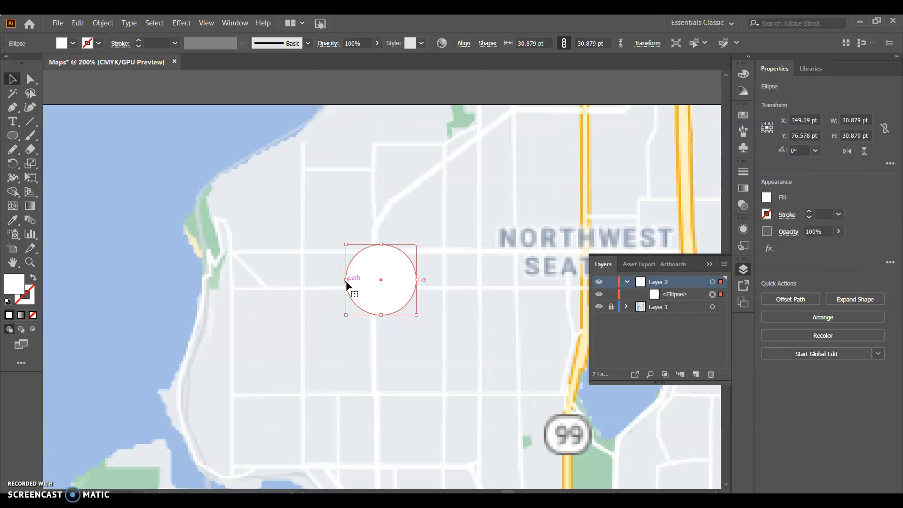
{"action": "left_click_drag", "start_coordinate": [390, 286], "coordinate": [397, 391]}
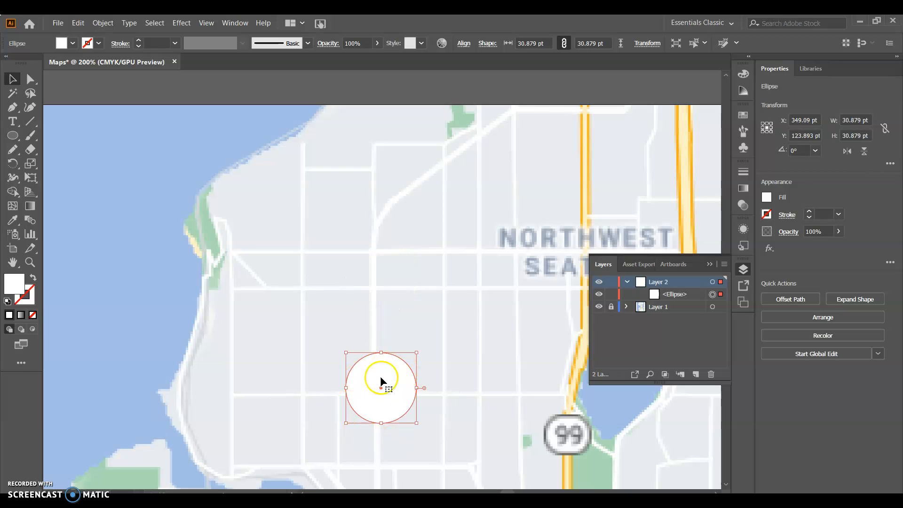
Step: Give the circle a red stroke and a black fill
{"action": "scroll", "coordinate": [439, 322], "scroll_direction": "down", "scroll_amount": 5}
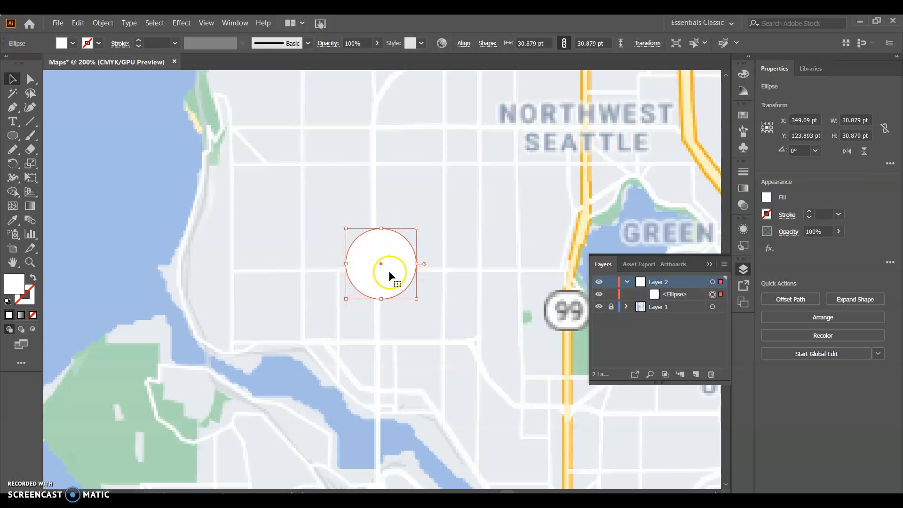
{"action": "left_click", "coordinate": [98, 43]}
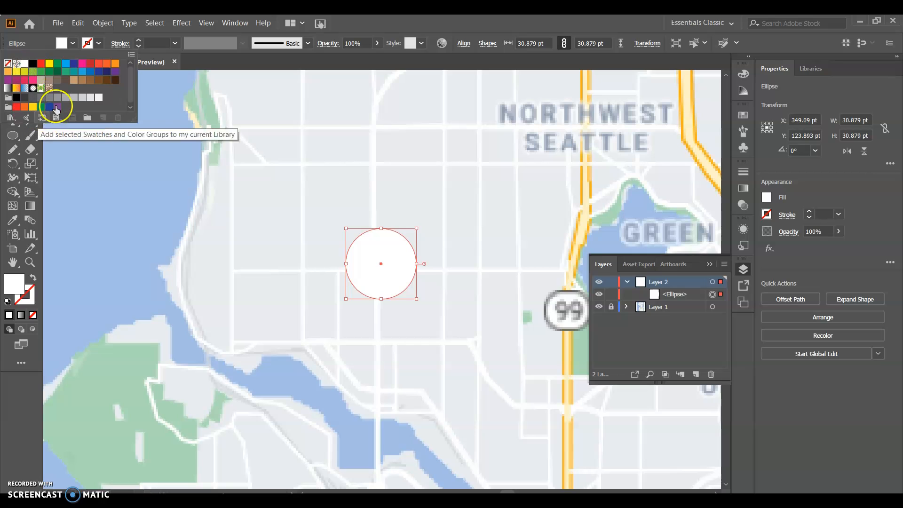
{"action": "left_click", "coordinate": [41, 64]}
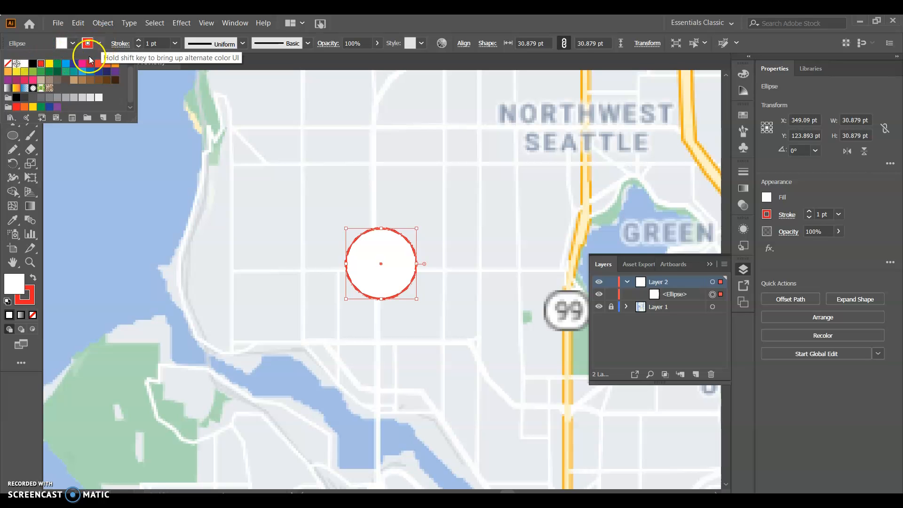
{"action": "left_click", "coordinate": [384, 247]}
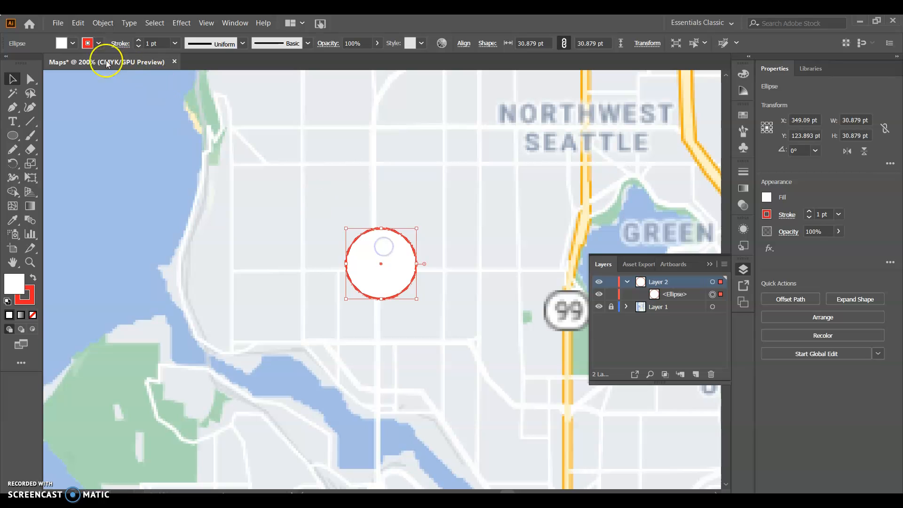
{"action": "left_click", "coordinate": [73, 43]}
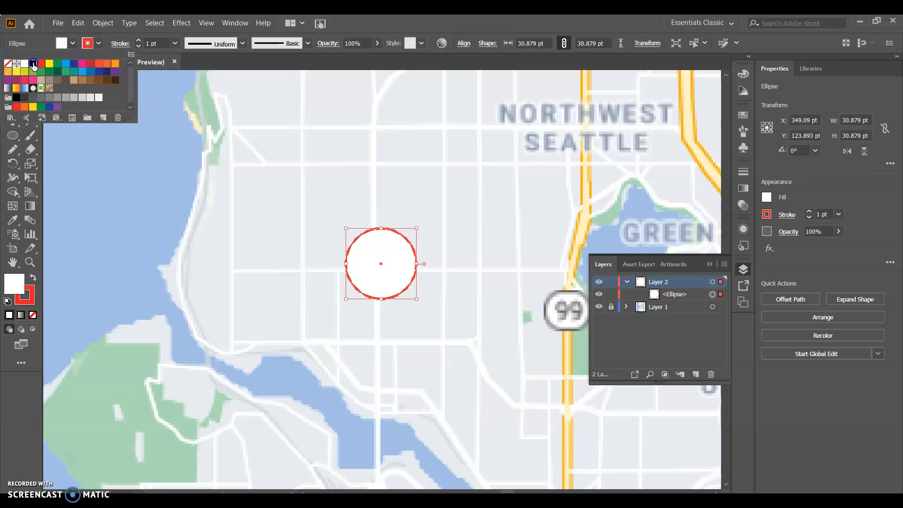
{"action": "left_click", "coordinate": [33, 64]}
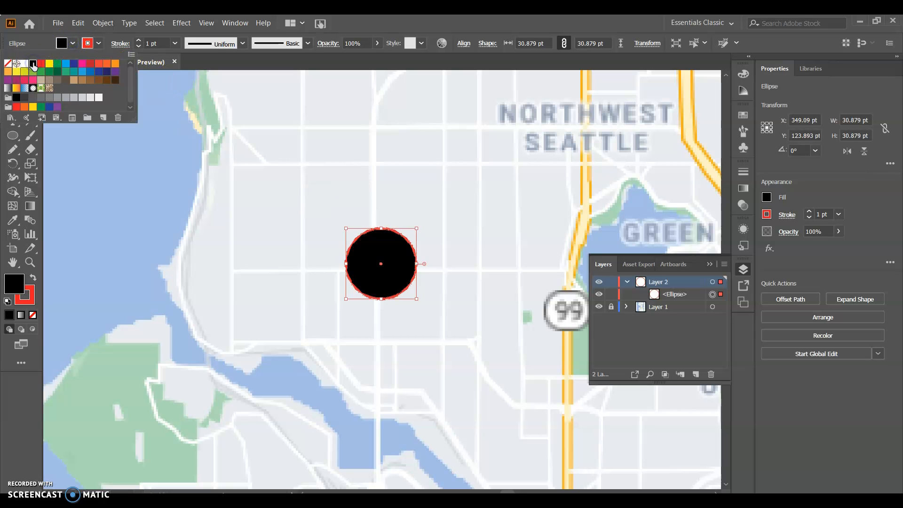
Step: Try a CMYK spectrum colour and no fill on the circle, and return its fill to black
{"action": "left_click", "coordinate": [73, 44]}
{"action": "left_click", "coordinate": [73, 44], "text": "shift"}
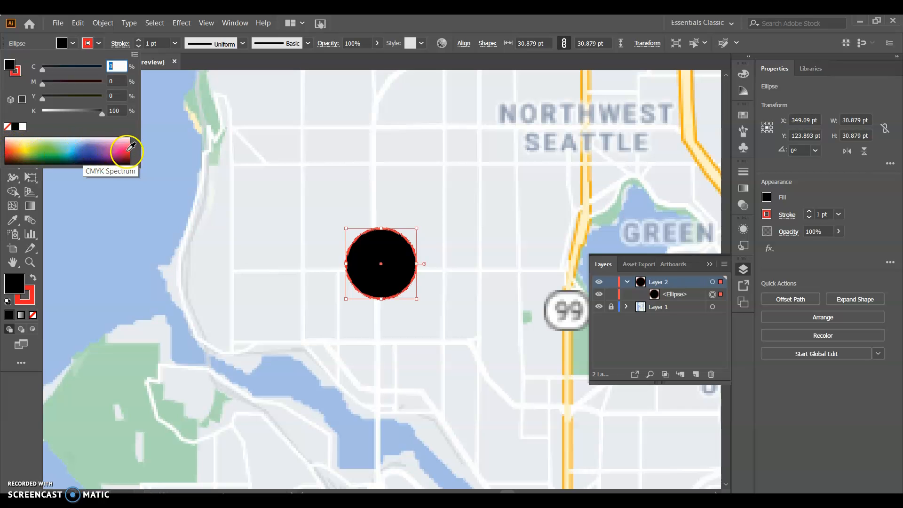
{"action": "left_click_drag", "start_coordinate": [105, 147], "coordinate": [21, 142]}
{"action": "left_click", "coordinate": [15, 127]}
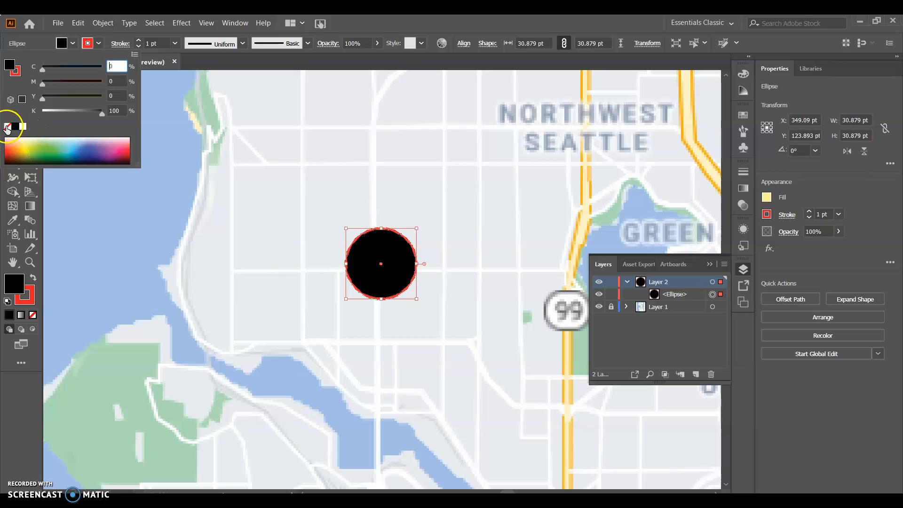
{"action": "left_click", "coordinate": [7, 130]}
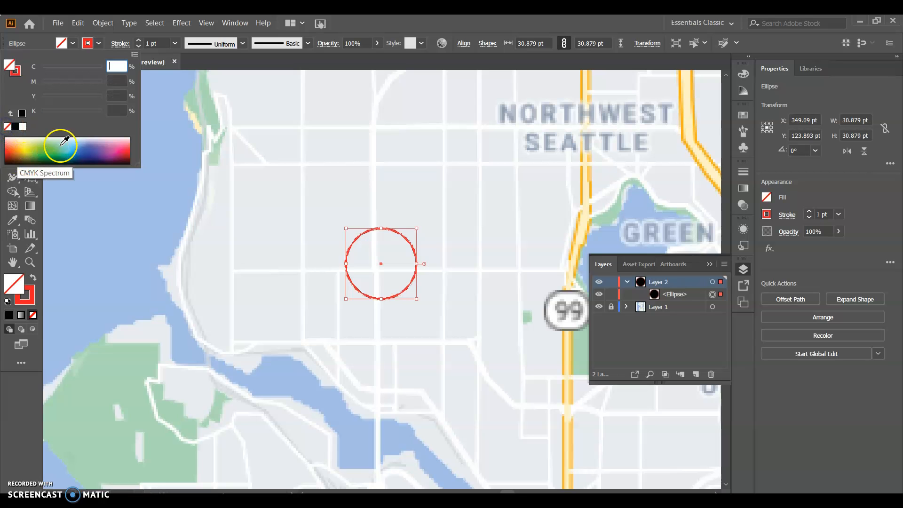
{"action": "left_click", "coordinate": [15, 127]}
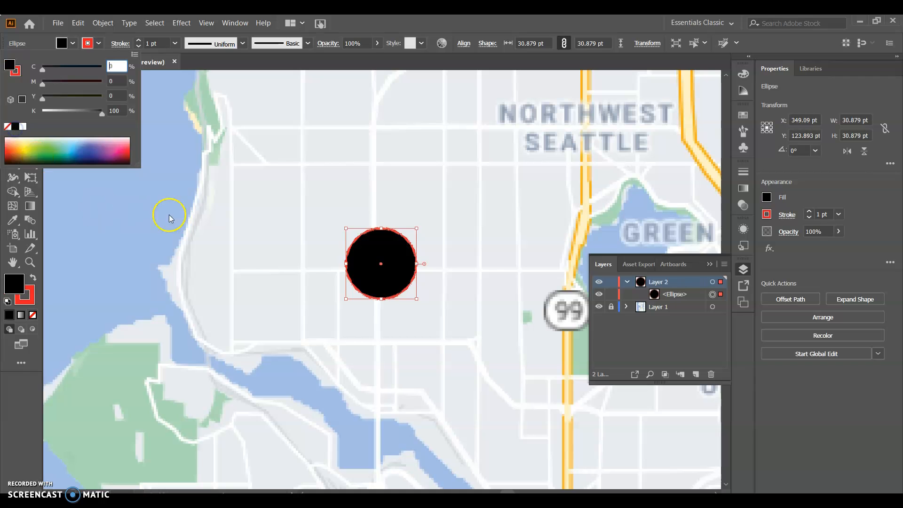
{"action": "left_click", "coordinate": [73, 44]}
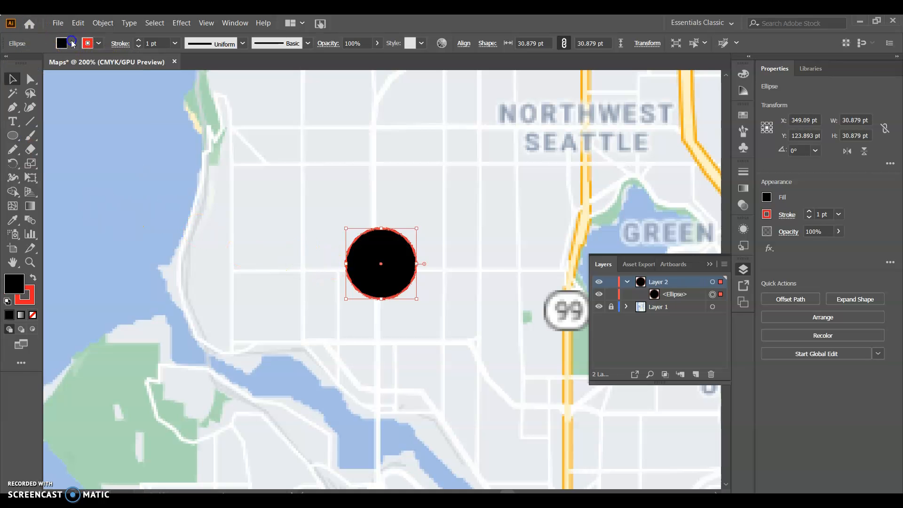
Step: Shrink the circle to about 20 pt across, then deselect and reselect it to compare its look on the map
{"action": "left_click_drag", "start_coordinate": [417, 300], "coordinate": [377, 264]}
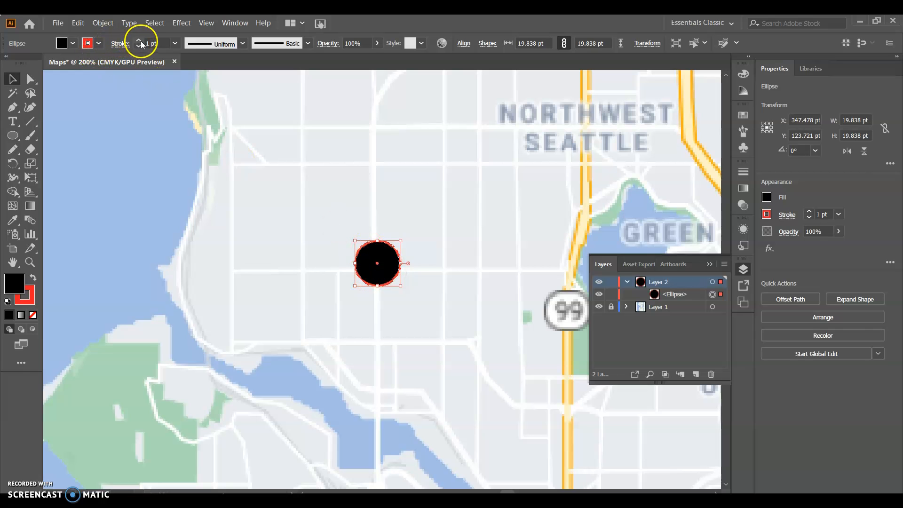
{"action": "key", "text": "ctrl+minus"}
{"action": "key", "text": "ctrl+minus"}
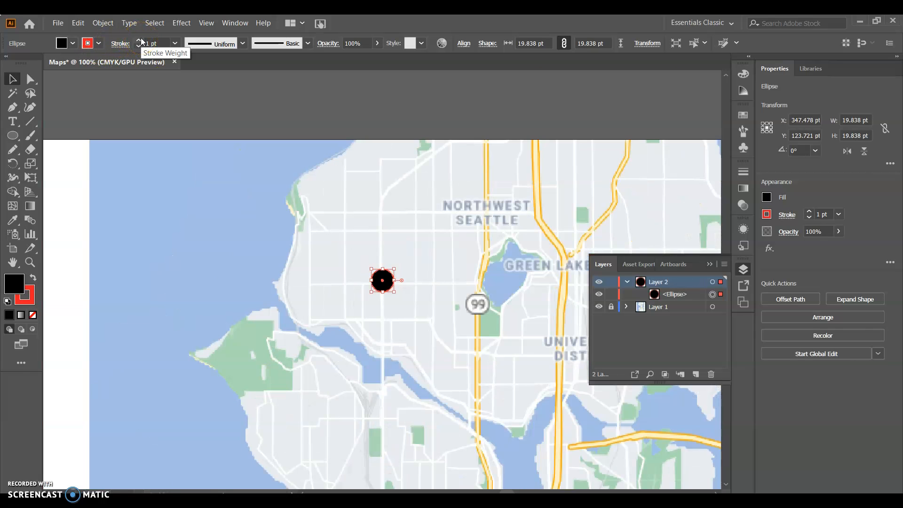
{"action": "left_click", "coordinate": [335, 228]}
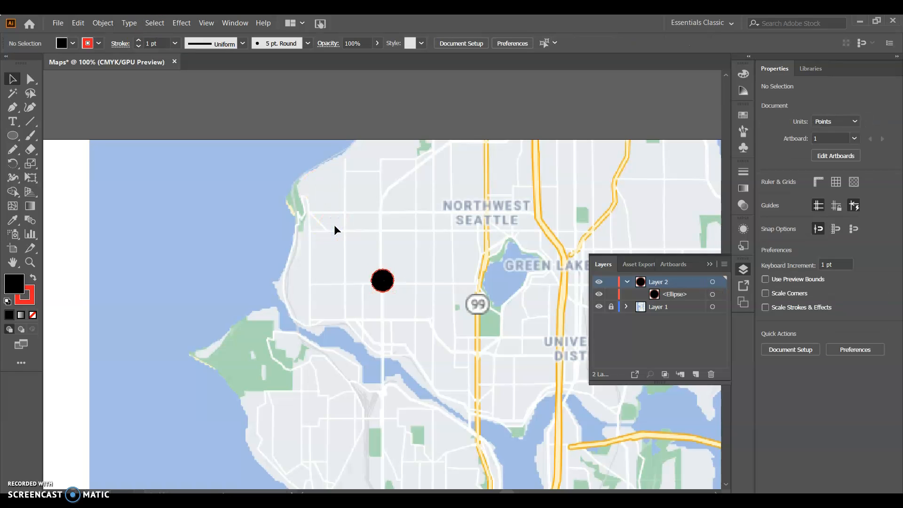
{"action": "left_click", "coordinate": [381, 281]}
Step: Thicken the circle's red stroke, trying 6 pt before settling on 4 pt, and deselect the circle
{"action": "left_click", "coordinate": [138, 40]}
{"action": "left_click", "coordinate": [139, 40]}
{"action": "left_click", "coordinate": [139, 40]}
{"action": "left_click", "coordinate": [139, 40]}
{"action": "left_click", "coordinate": [138, 40]}
{"action": "left_click", "coordinate": [866, 463]}
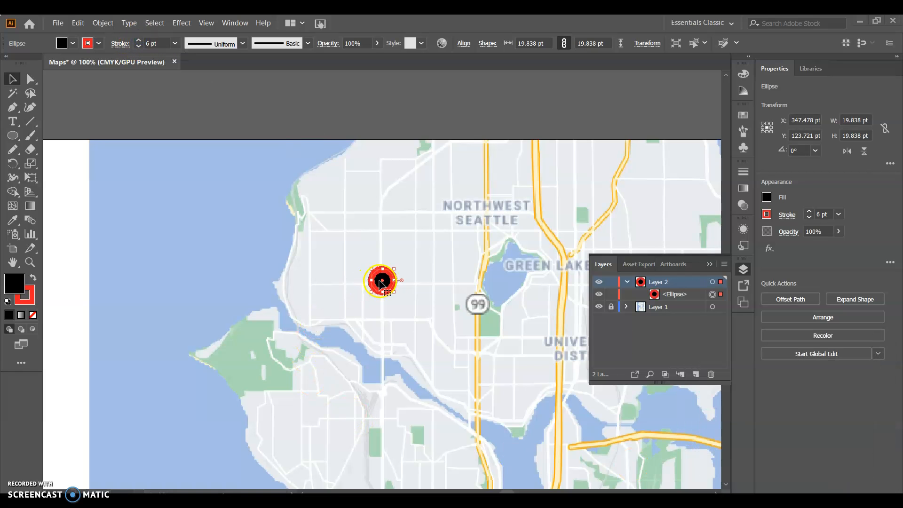
{"action": "left_click", "coordinate": [140, 45]}
{"action": "left_click", "coordinate": [139, 45]}
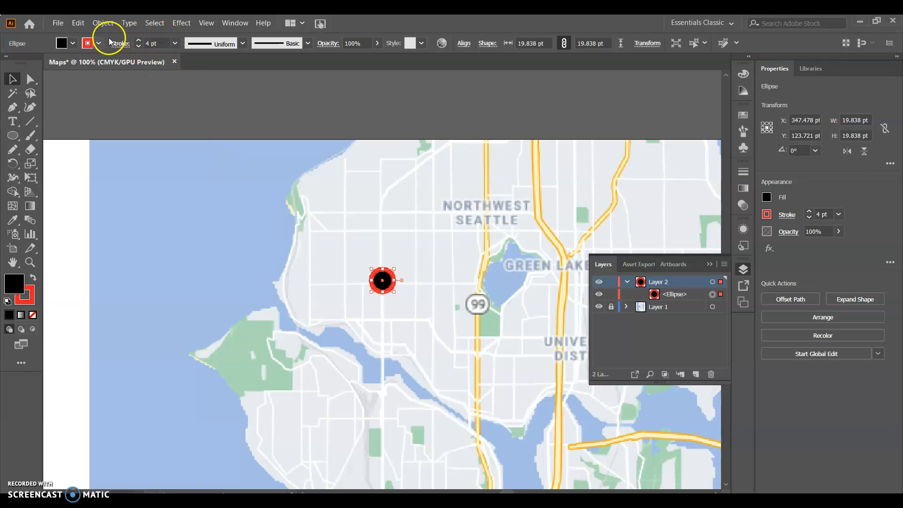
{"action": "left_click", "coordinate": [274, 224]}
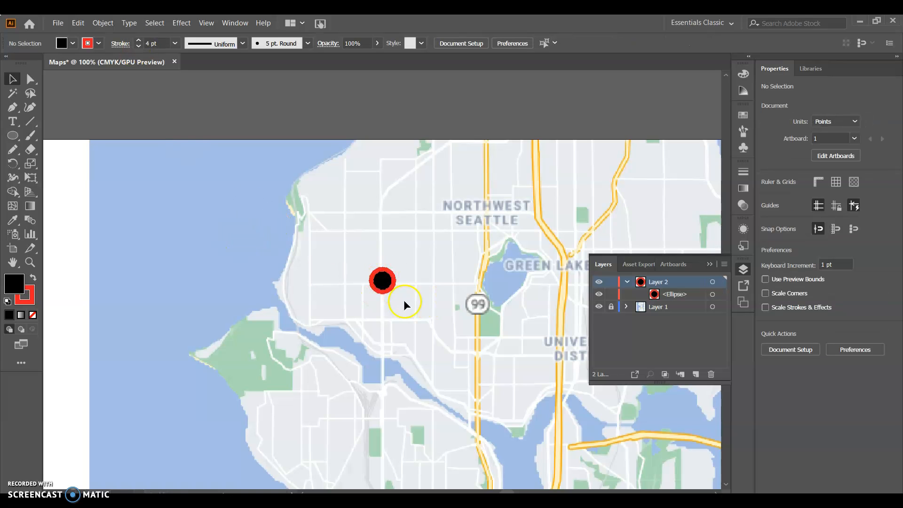
Step: Copy the circle marker and paste a duplicate, placing it just northwest of White Center at about X 365 pt, Y 794 pt
{"action": "scroll", "coordinate": [416, 271], "scroll_direction": "down", "scroll_amount": 2}
{"action": "scroll", "coordinate": [415, 272], "scroll_direction": "down", "scroll_amount": 2}
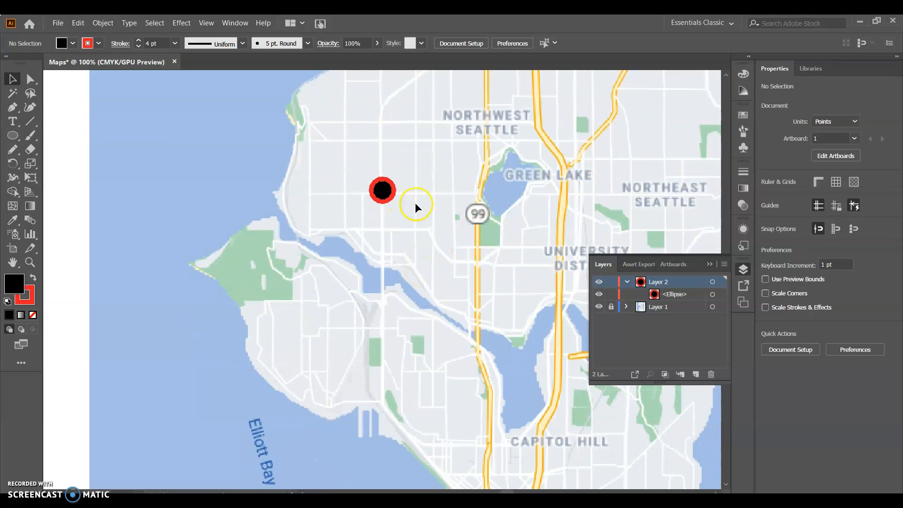
{"action": "left_click", "coordinate": [381, 190]}
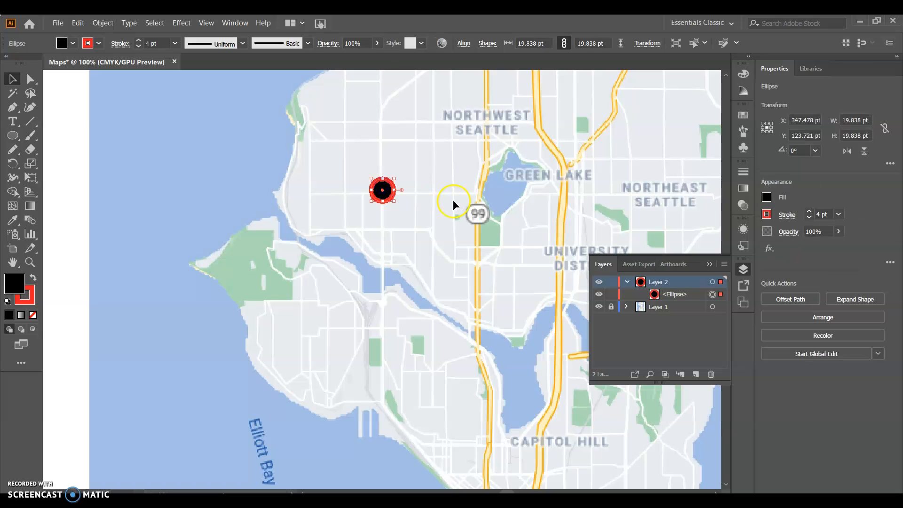
{"action": "key", "text": "ctrl+h"}
{"action": "key", "text": "ctrl+minus"}
{"action": "key", "text": "ctrl+minus"}
{"action": "scroll", "coordinate": [397, 258], "scroll_direction": "down", "scroll_amount": 1}
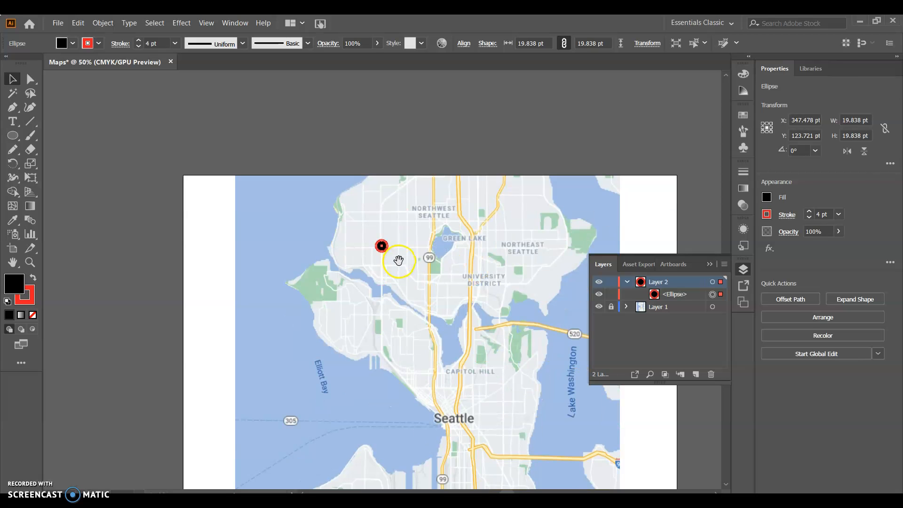
{"action": "left_click_drag", "start_coordinate": [383, 371], "coordinate": [355, 166]}
{"action": "left_click_drag", "start_coordinate": [364, 310], "coordinate": [386, 268]}
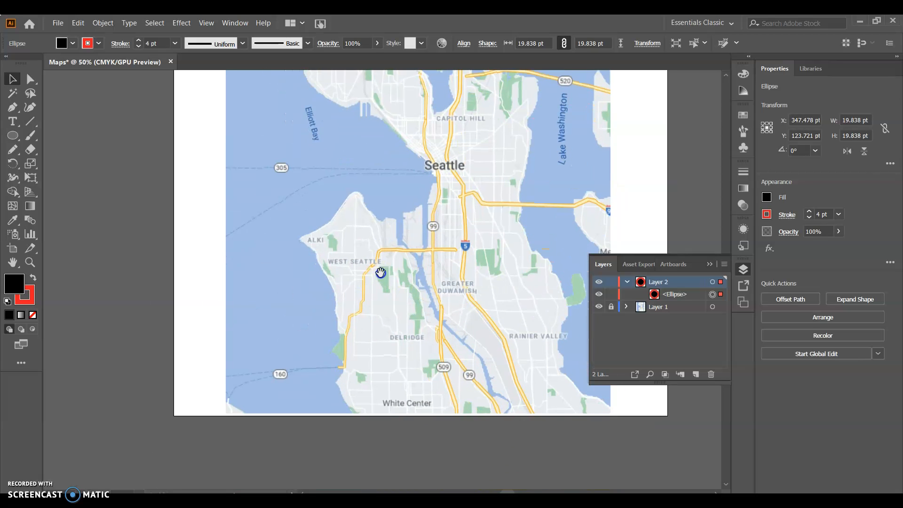
{"action": "key", "text": "ctrl+v"}
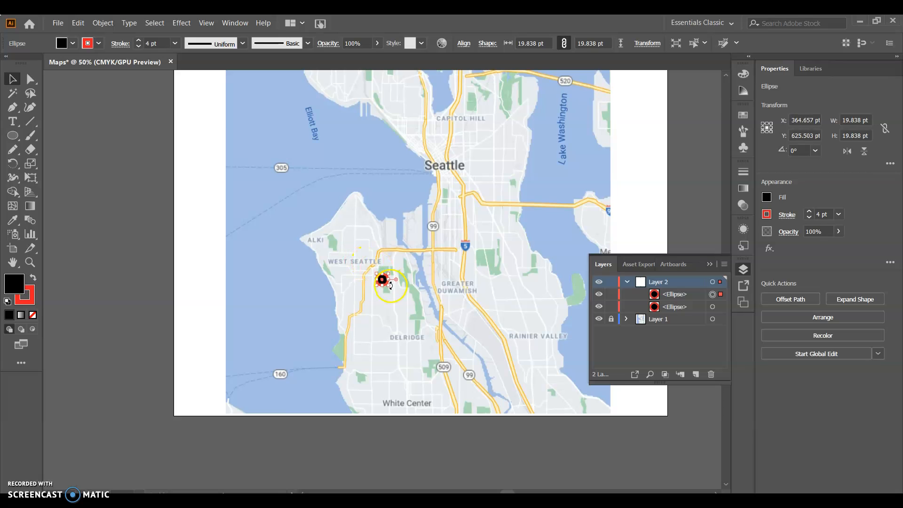
{"action": "left_click_drag", "start_coordinate": [384, 281], "coordinate": [386, 377]}
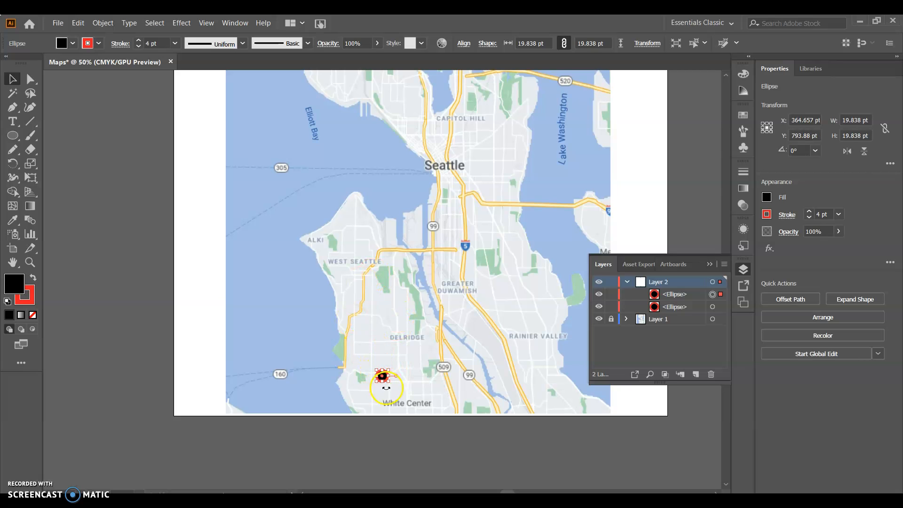
Step: Fit the whole artboard in view to examine both markers on the Seattle map
{"action": "scroll", "coordinate": [371, 264], "scroll_direction": "up", "scroll_amount": 2}
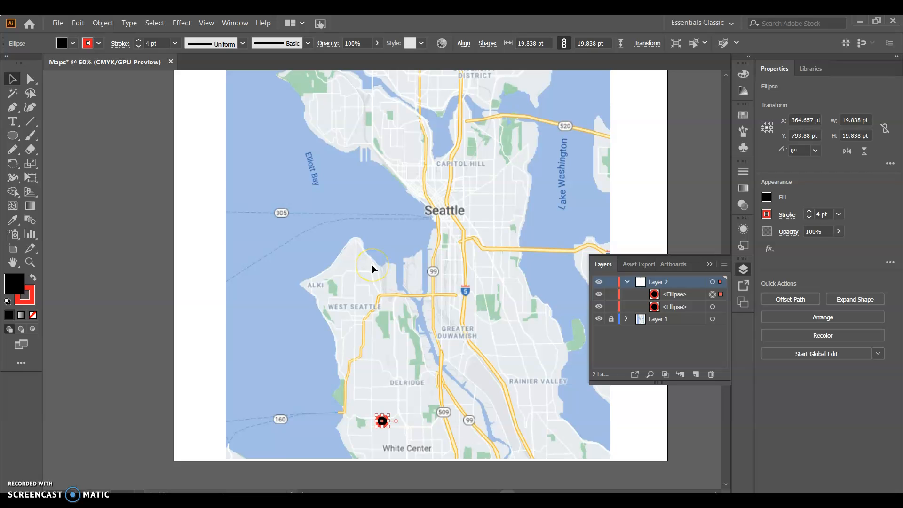
{"action": "scroll", "coordinate": [372, 265], "scroll_direction": "right", "scroll_amount": 2}
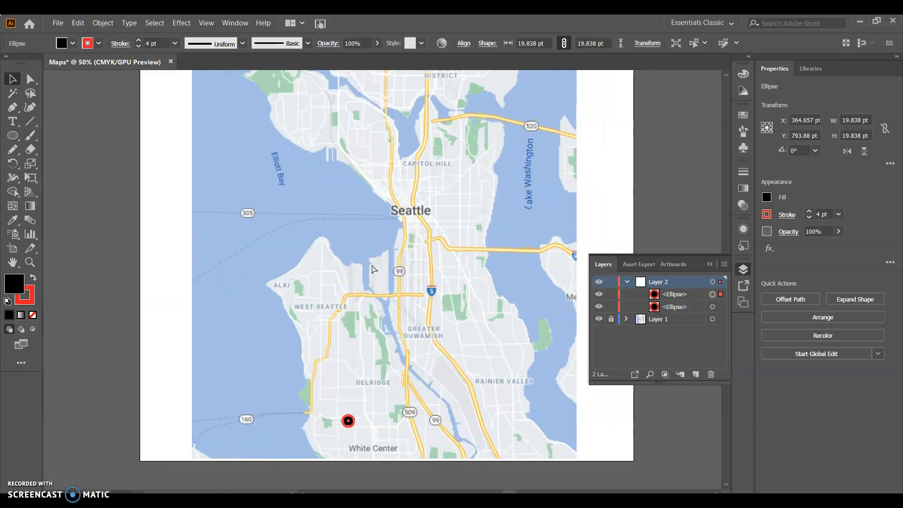
{"action": "key", "text": "ctrl+minus"}
{"action": "scroll", "coordinate": [486, 260], "scroll_direction": "up", "scroll_amount": 8}
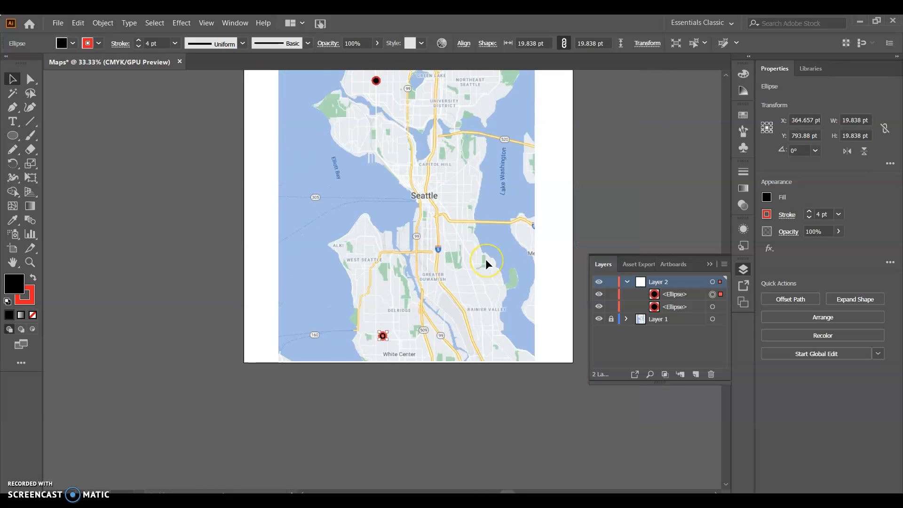
{"action": "key", "text": "ctrl+0"}
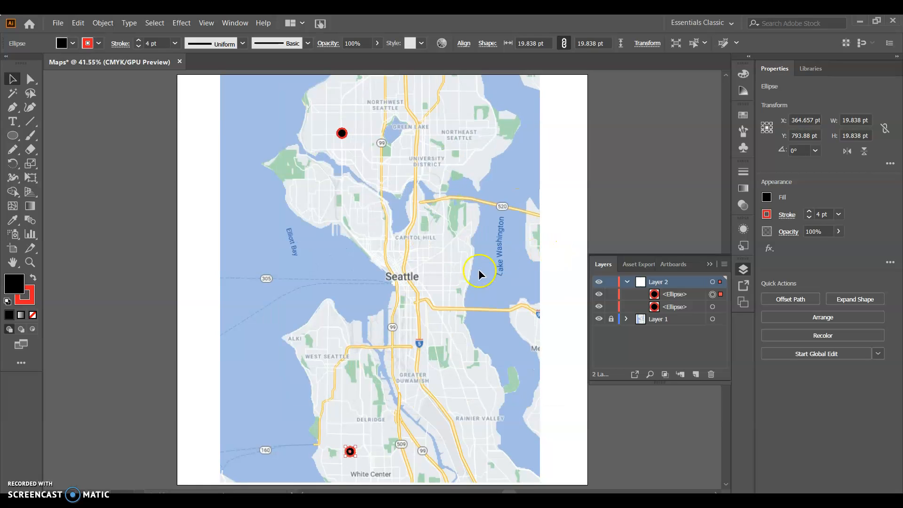